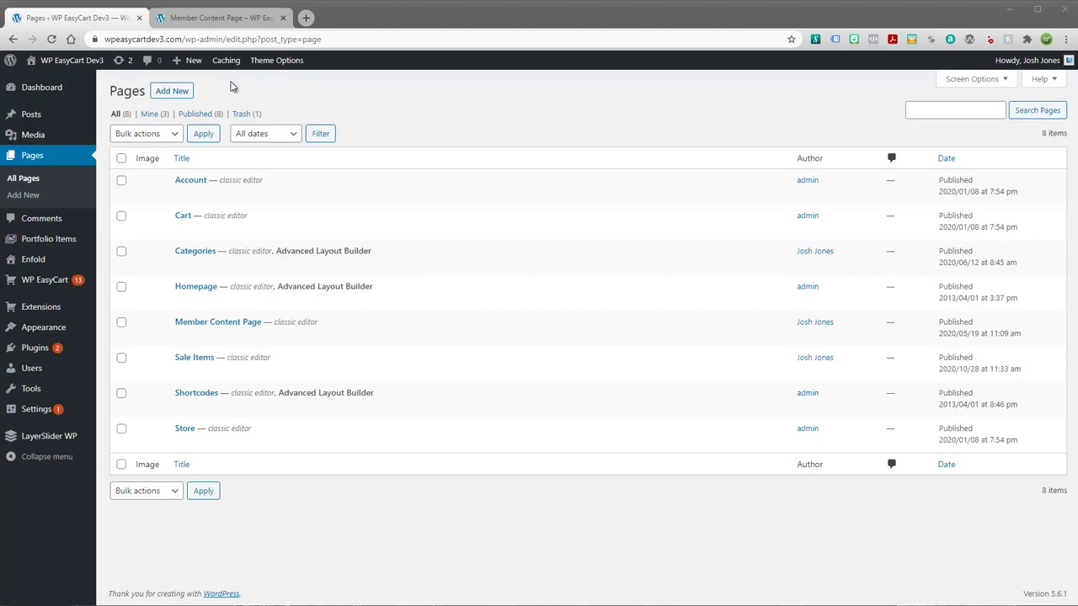
Step: View the published Member Content Page, and review the product list in WP EasyCart
{"action": "left_click", "coordinate": [208, 22]}
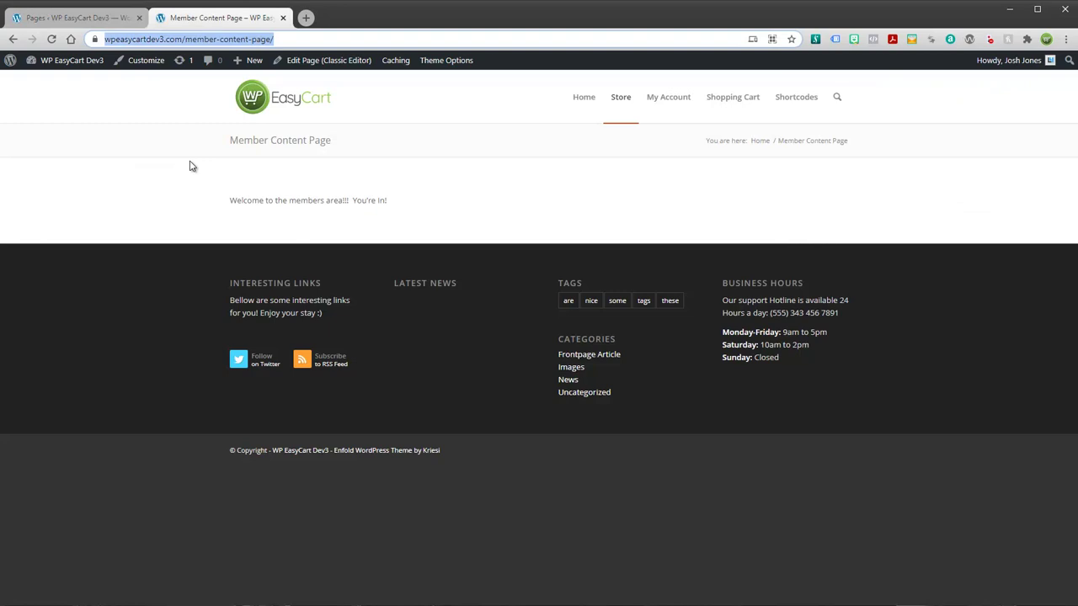
{"action": "left_click", "coordinate": [78, 18]}
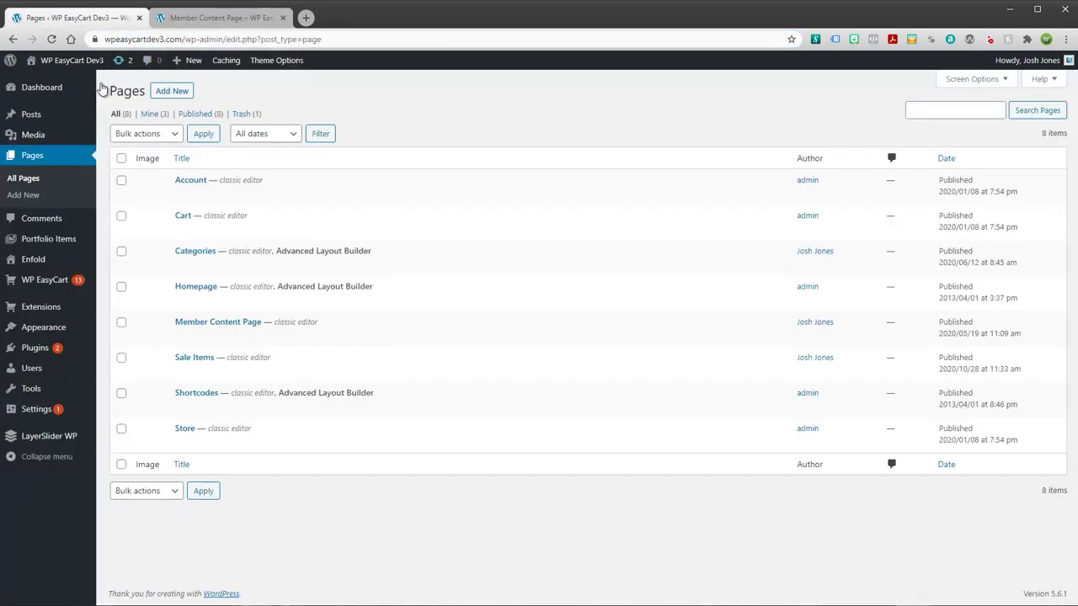
{"action": "mouse_move", "coordinate": [42, 283]}
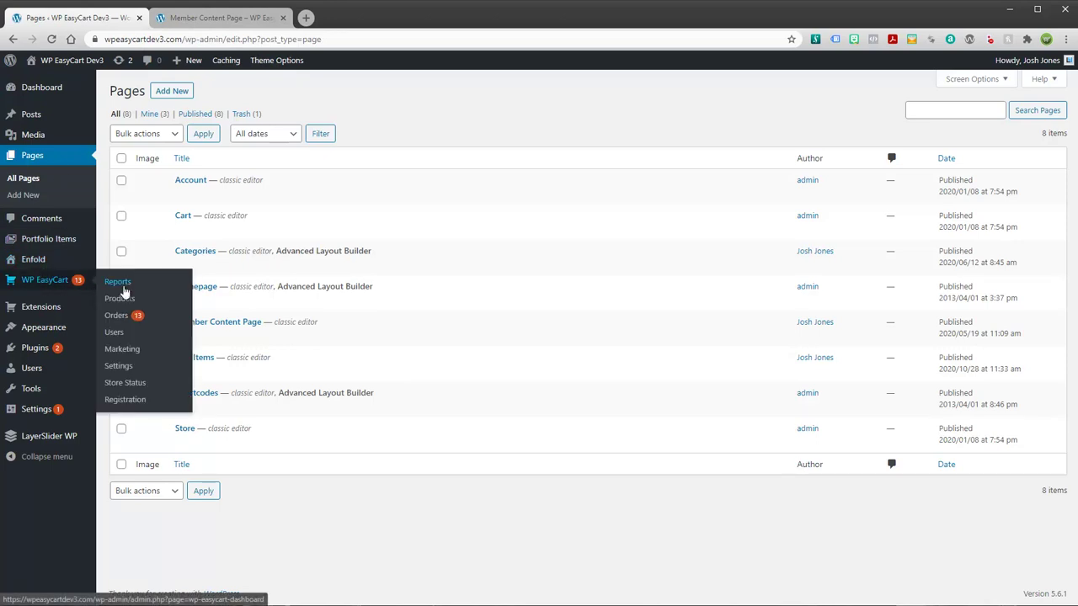
{"action": "left_click", "coordinate": [117, 303]}
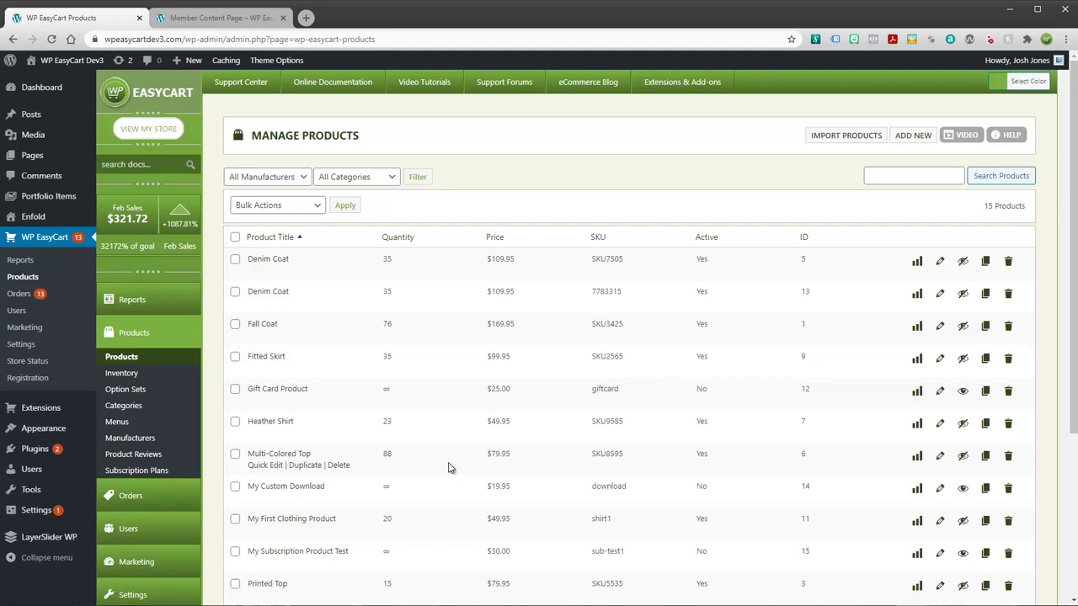
{"action": "scroll", "coordinate": [447, 467], "scroll_direction": "down", "scroll_amount": 2}
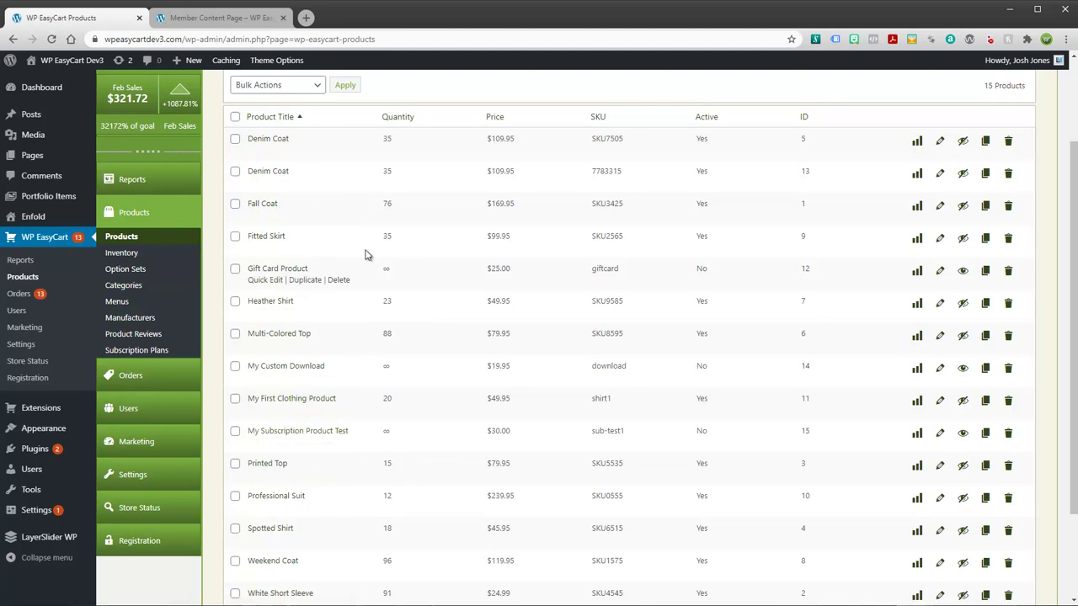
Step: Open the Member Content Page for editing from the site's pages list and select its welcome text
{"action": "left_click", "coordinate": [34, 160]}
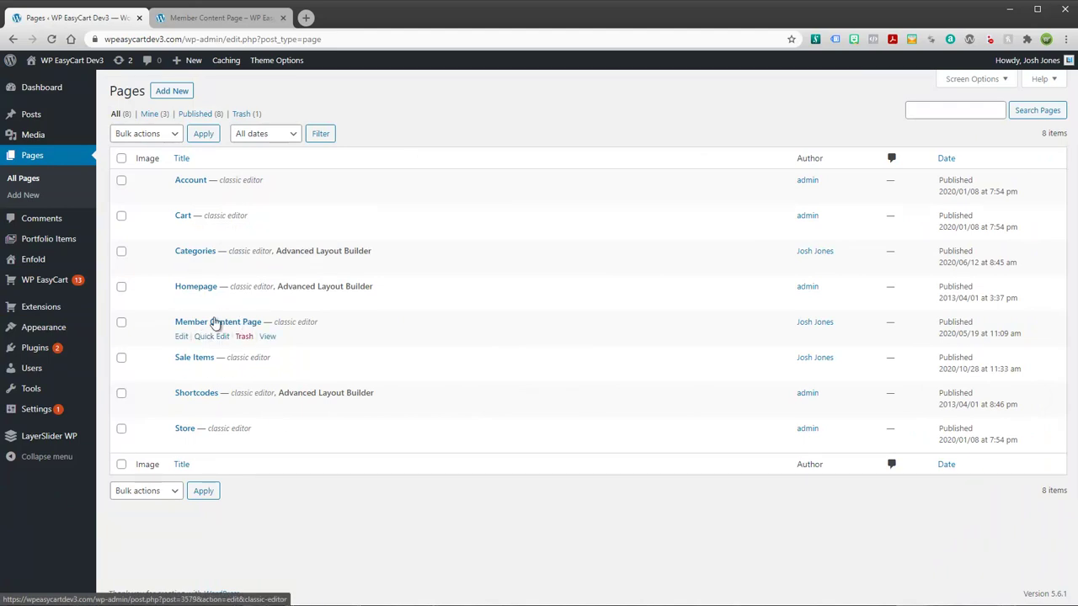
{"action": "left_click", "coordinate": [203, 323]}
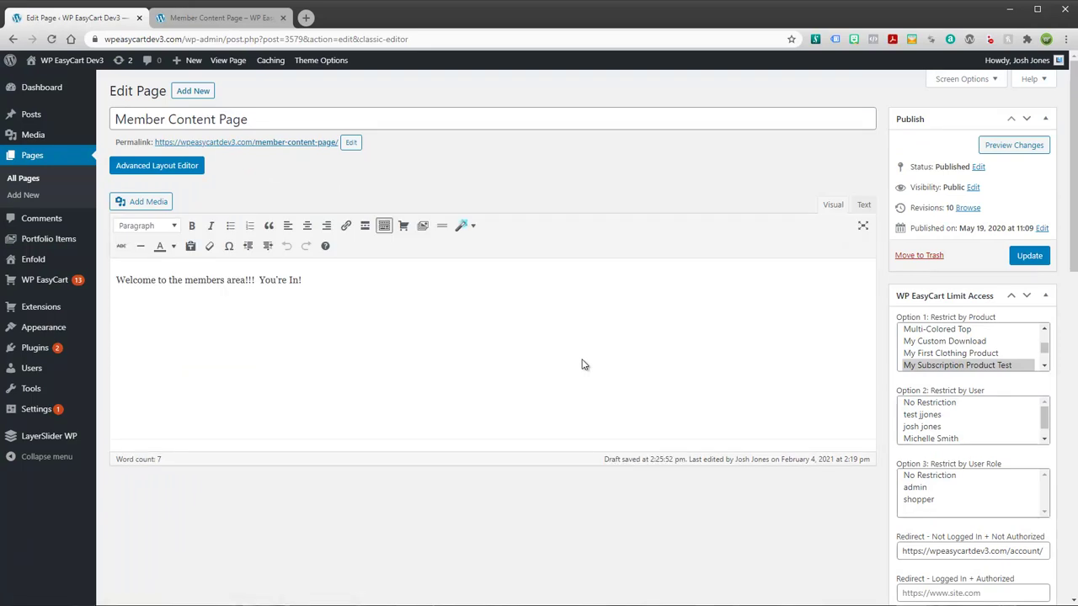
{"action": "left_click_drag", "start_coordinate": [302, 280], "coordinate": [100, 275]}
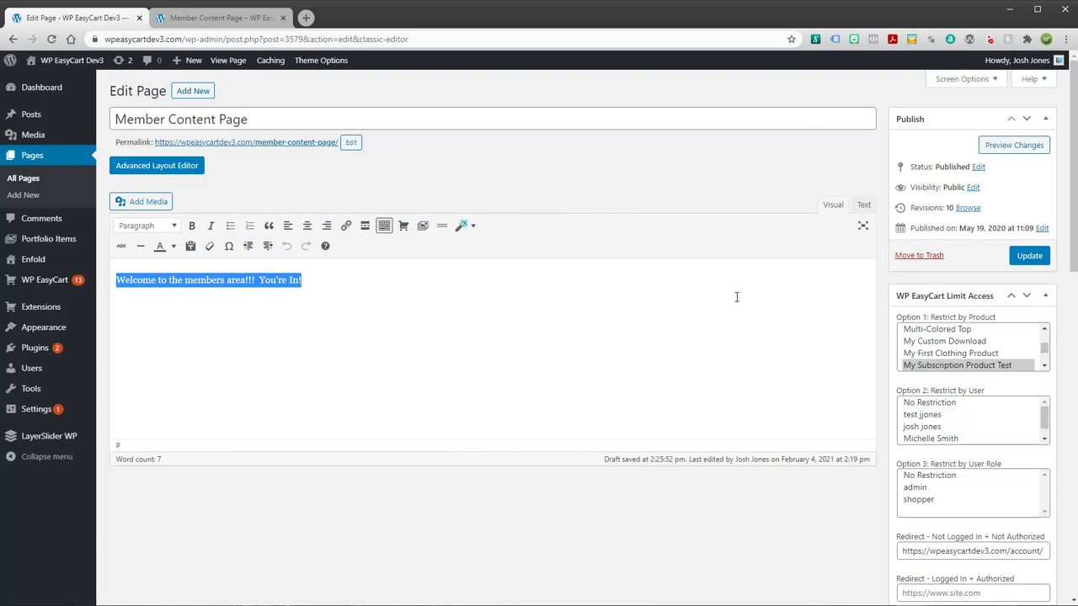
Step: Set the product, user and user role options of WP EasyCart Limit Access to No Restriction
{"action": "scroll", "coordinate": [965, 190], "scroll_direction": "down", "scroll_amount": 1}
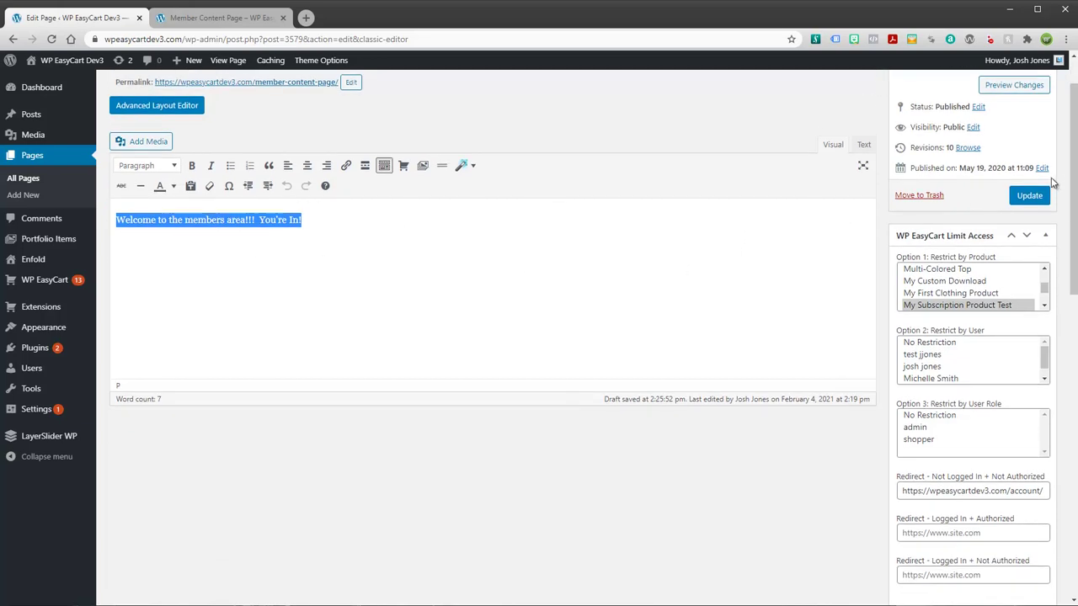
{"action": "scroll", "coordinate": [1075, 178], "scroll_direction": "down", "scroll_amount": 1}
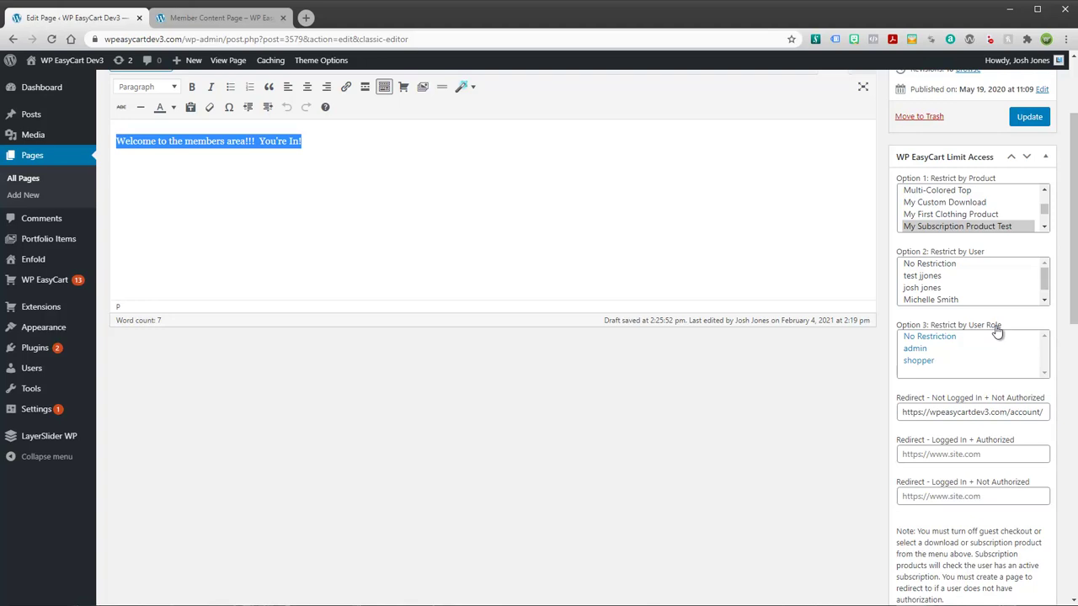
{"action": "left_click", "coordinate": [1045, 215]}
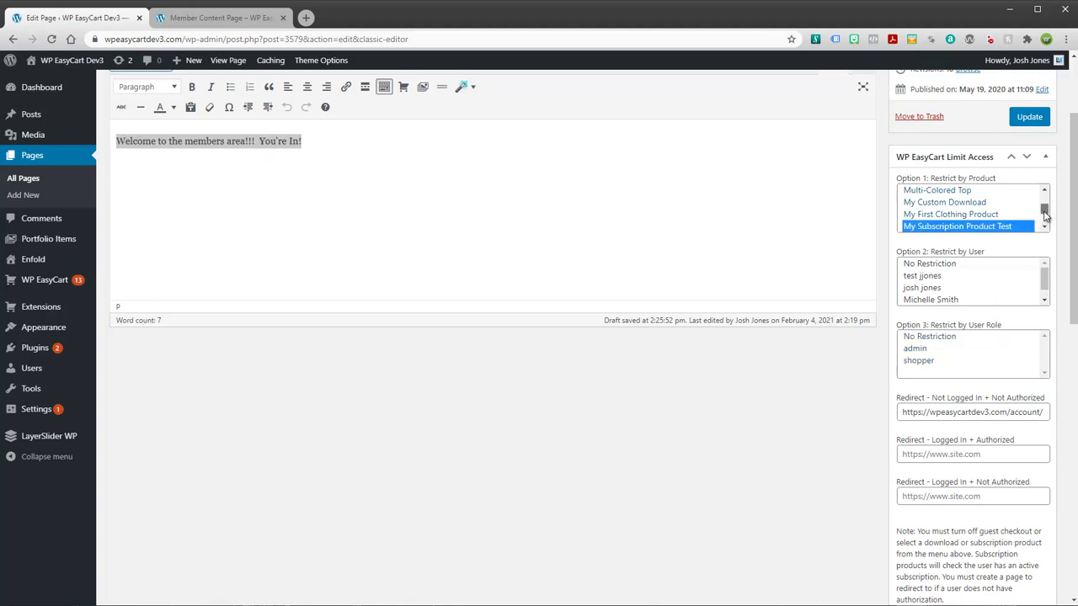
{"action": "left_click_drag", "start_coordinate": [1045, 217], "coordinate": [1045, 188]}
{"action": "left_click", "coordinate": [926, 190]}
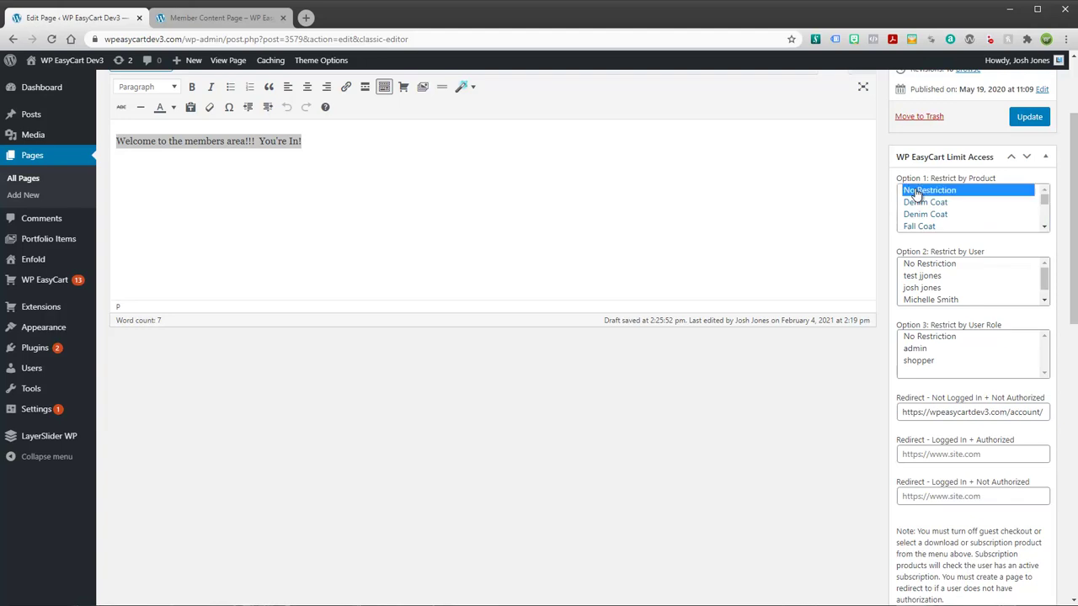
{"action": "left_click", "coordinate": [950, 265]}
{"action": "left_click", "coordinate": [946, 338]}
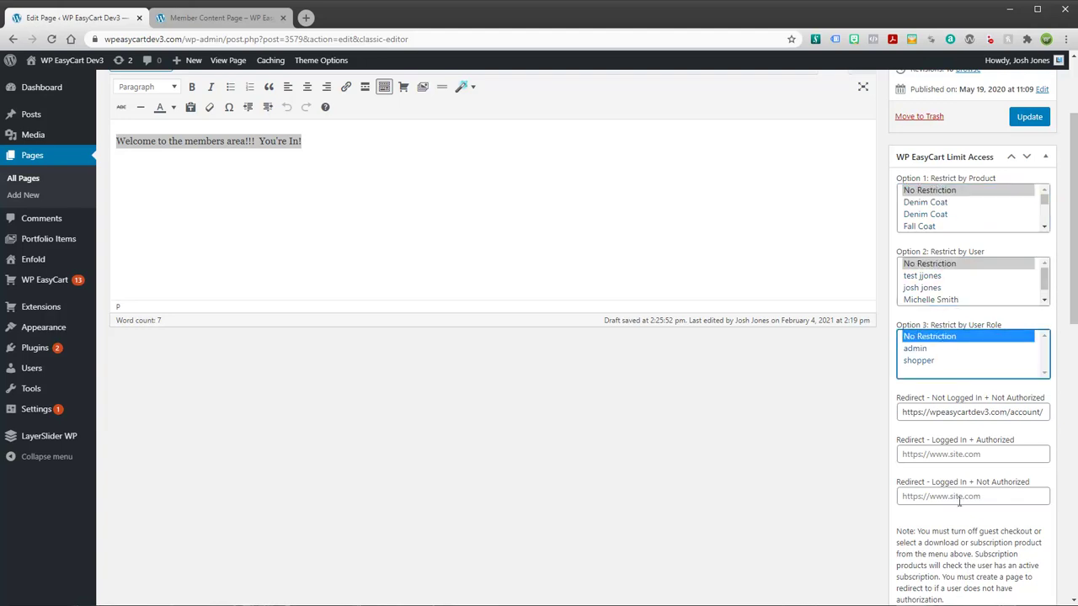
Step: Restrict the page by product to My Subscription Product Test
{"action": "left_click_drag", "start_coordinate": [1045, 201], "coordinate": [1040, 223]}
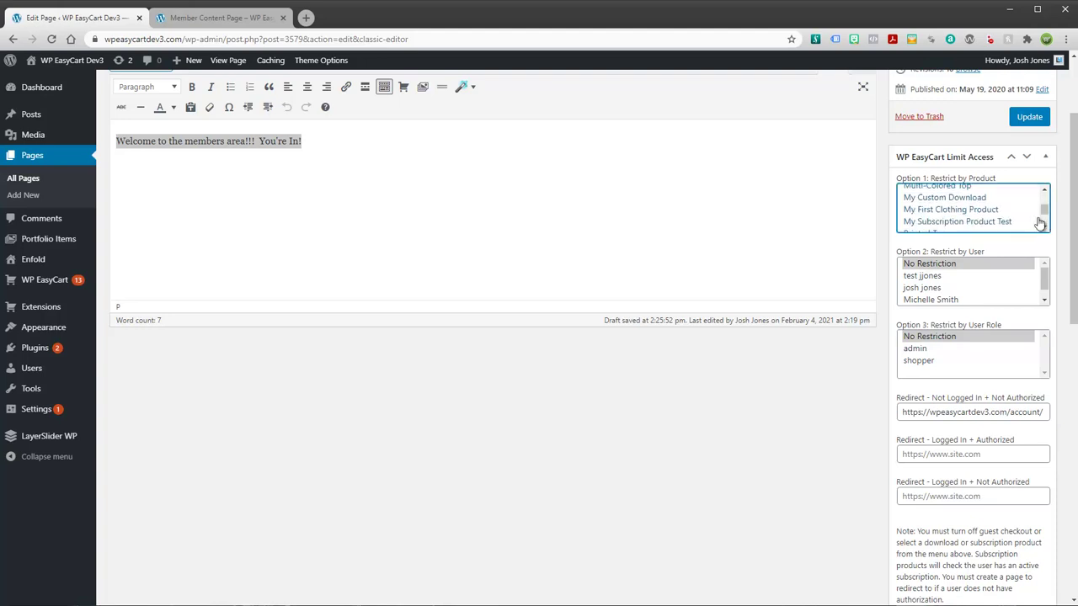
{"action": "left_click", "coordinate": [975, 222]}
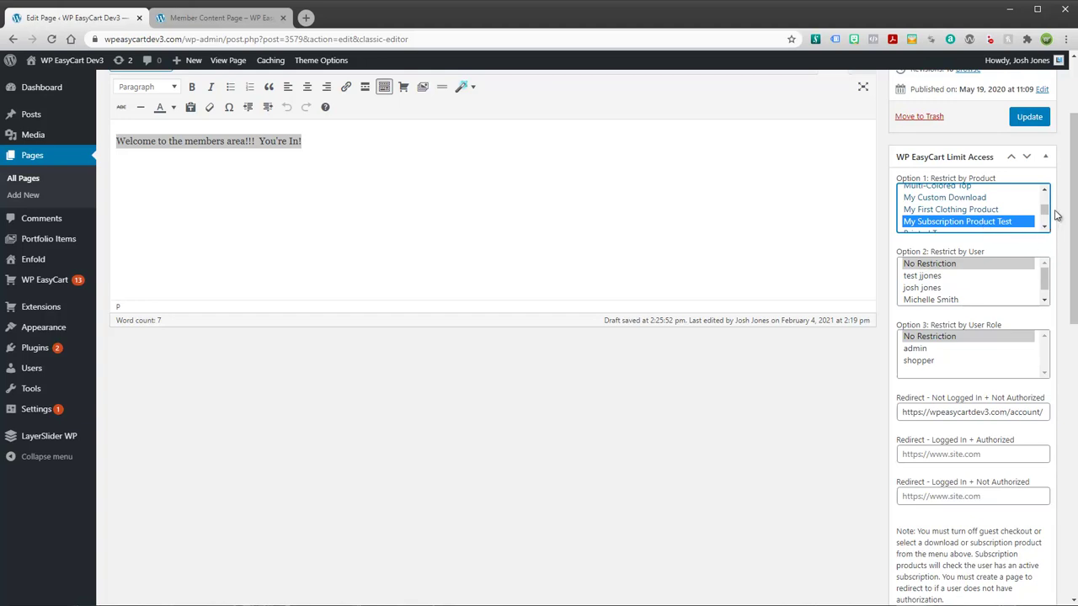
Step: Add My Custom Download and My First Clothing Product to the product restriction, and deselect both again
{"action": "left_click", "coordinate": [960, 198], "text": "ctrl"}
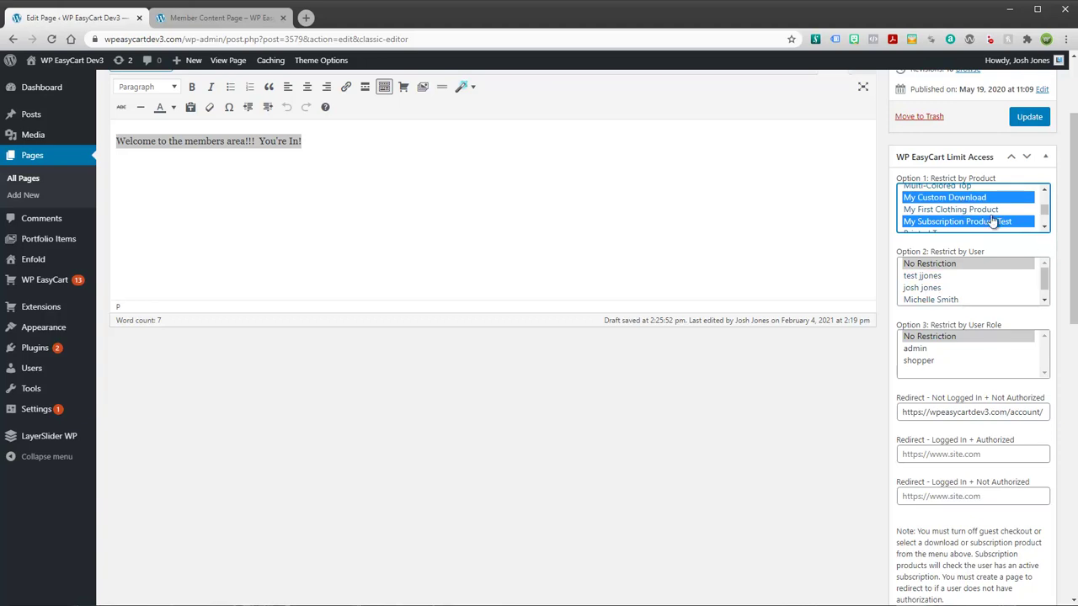
{"action": "left_click", "coordinate": [968, 210], "text": "ctrl"}
{"action": "left_click", "coordinate": [970, 201], "text": "ctrl"}
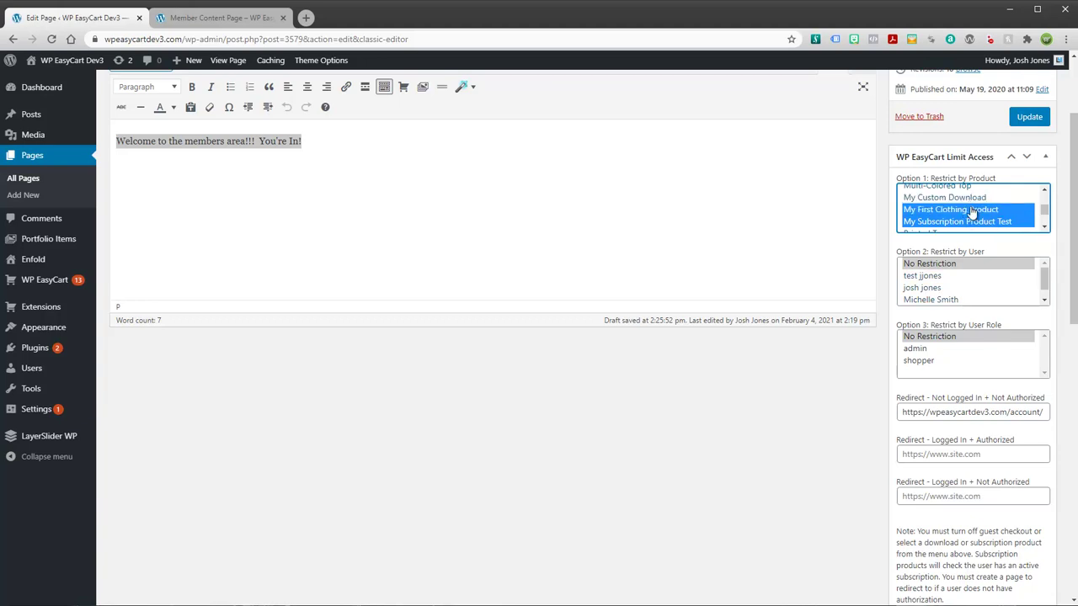
{"action": "left_click", "coordinate": [970, 211], "text": "ctrl"}
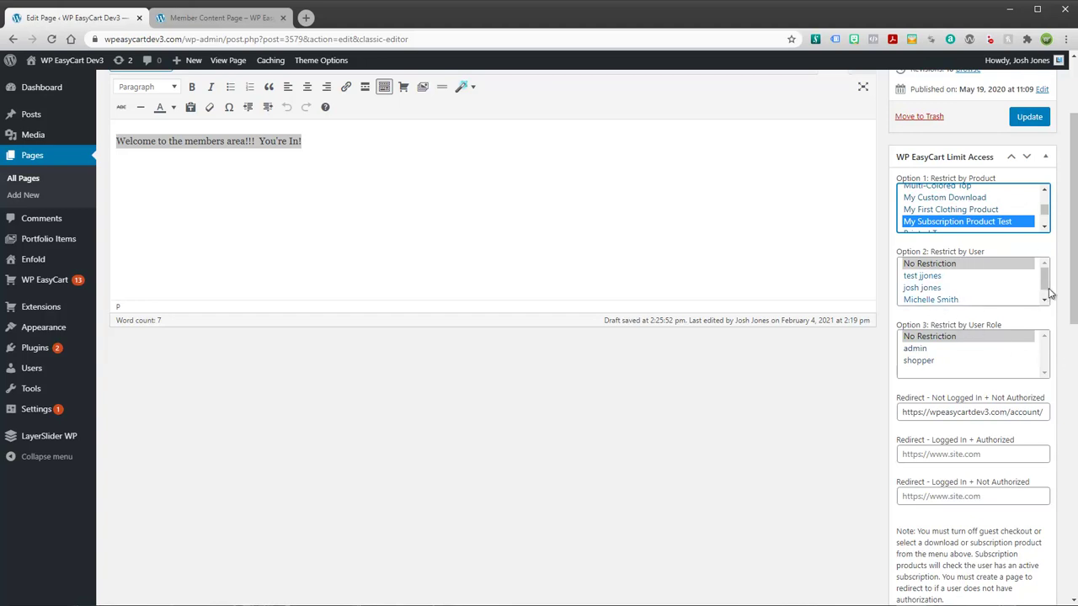
Step: Examine the user restriction and the Not Logged In + Not Authorized redirect URL, and view the storefront's account login page
{"action": "mouse_move", "coordinate": [1047, 275]}
{"action": "left_mouse_down"}
{"action": "mouse_move", "coordinate": [1047, 285]}
{"action": "mouse_move", "coordinate": [1049, 273]}
{"action": "left_mouse_up"}
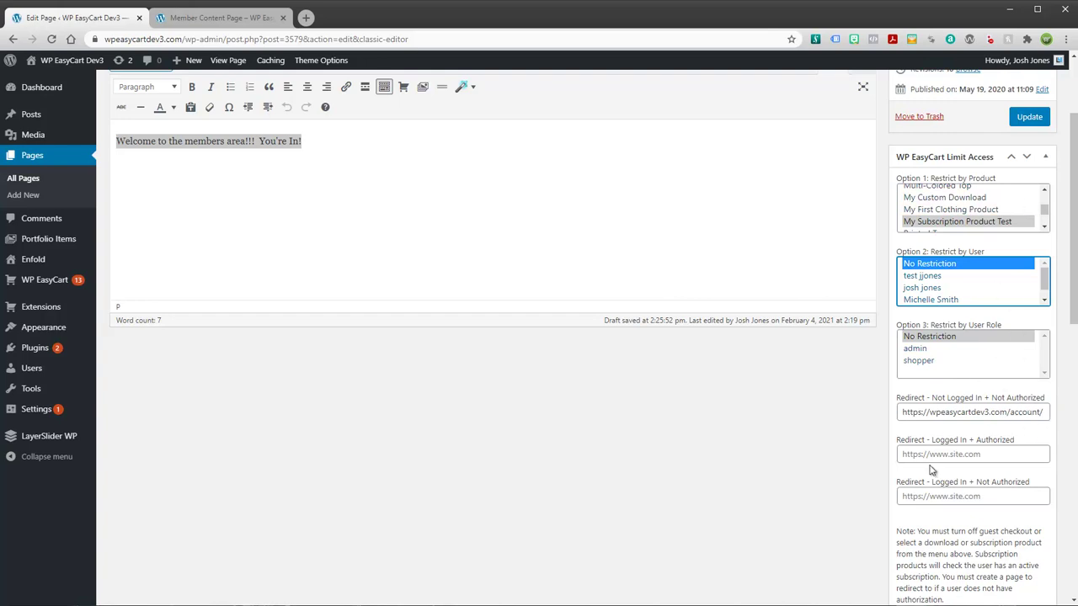
{"action": "mouse_move", "coordinate": [1075, 305]}
{"action": "left_mouse_down"}
{"action": "mouse_move", "coordinate": [1076, 326]}
{"action": "mouse_move", "coordinate": [1076, 291]}
{"action": "left_mouse_up"}
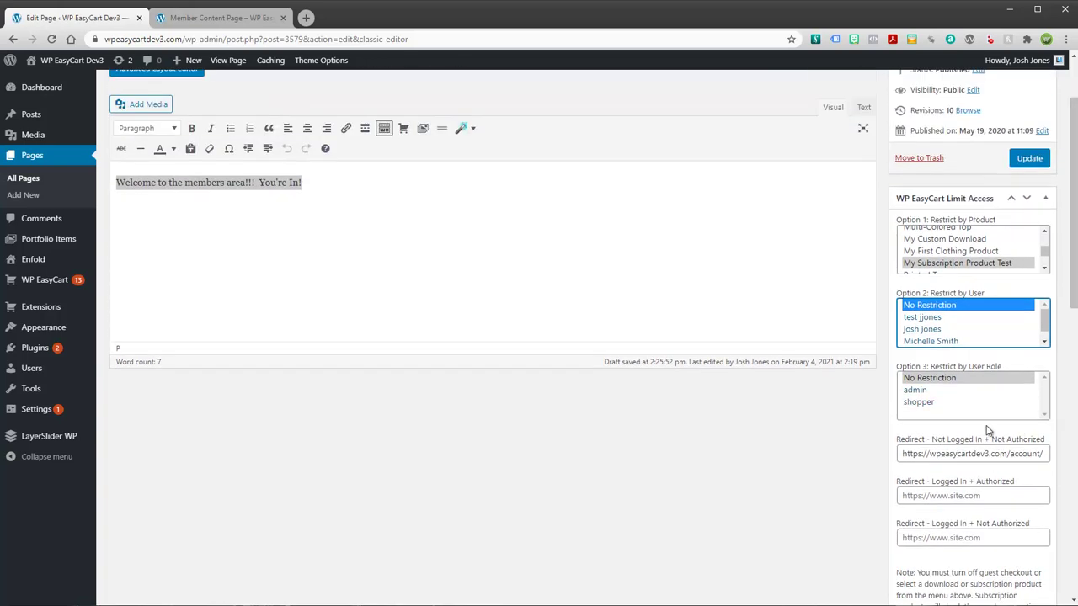
{"action": "left_click", "coordinate": [646, 456]}
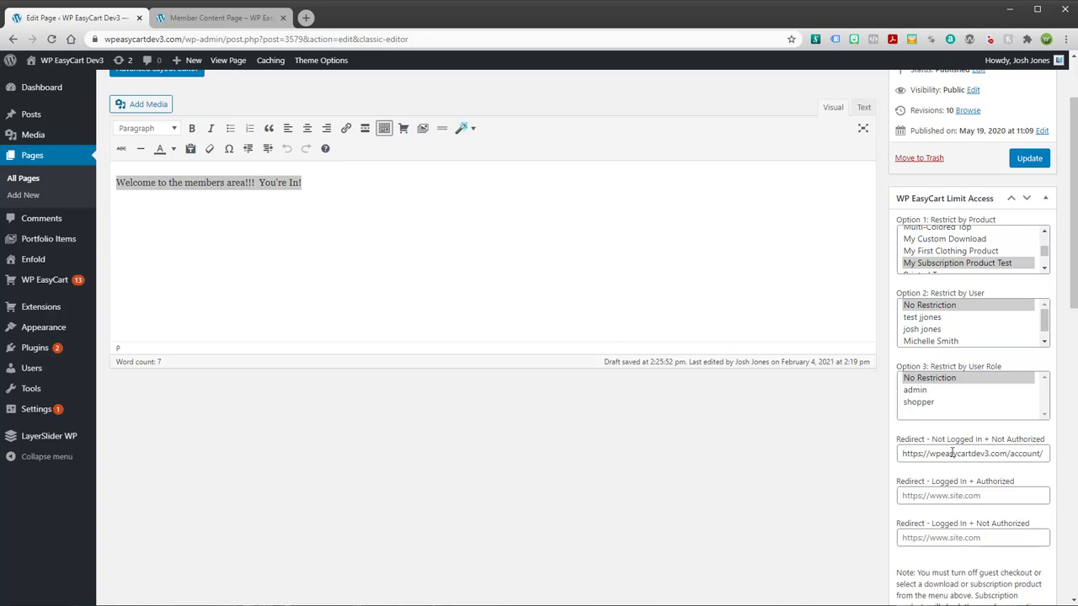
{"action": "left_click_drag", "start_coordinate": [1048, 453], "coordinate": [884, 455]}
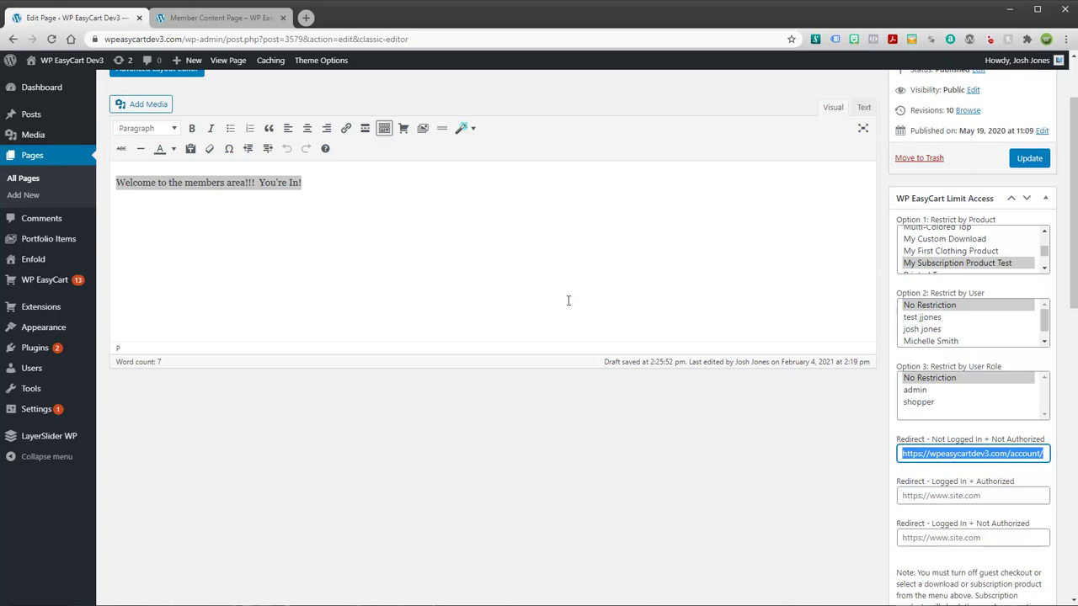
{"action": "left_click", "coordinate": [202, 18]}
{"action": "left_click", "coordinate": [666, 99]}
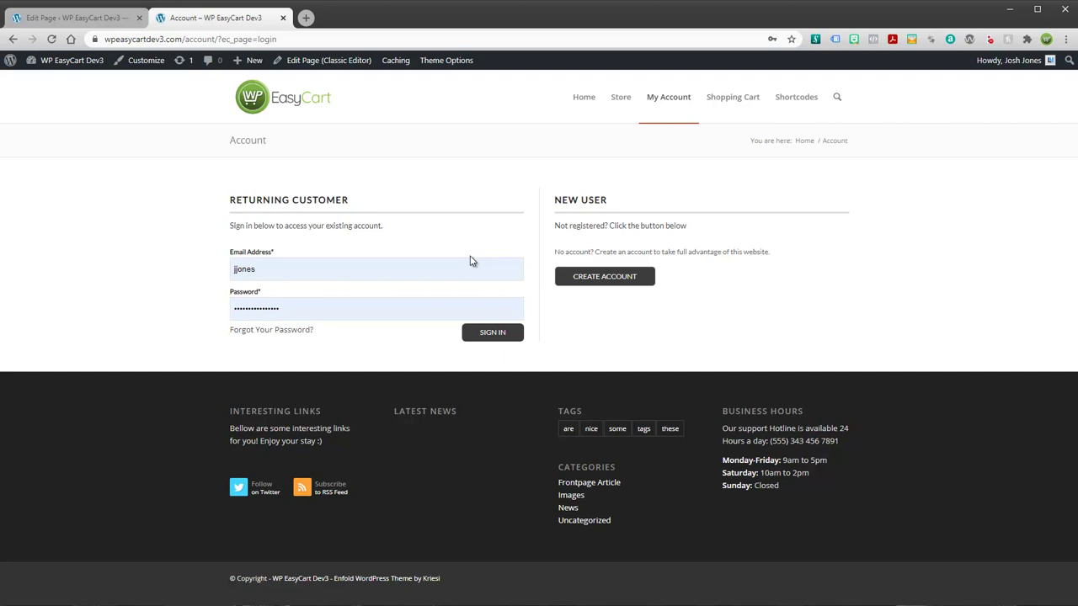
{"action": "left_click", "coordinate": [127, 23]}
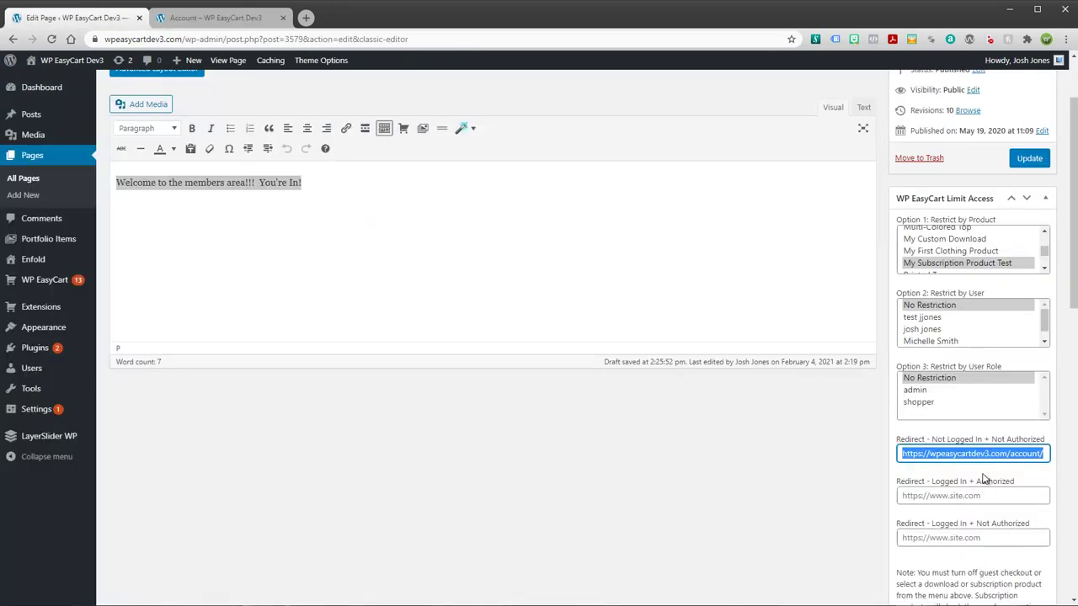
Step: Examine the three redirect fields for not logged in, logged in and authorized, and logged in but not authorized visitors
{"action": "left_click", "coordinate": [1050, 453]}
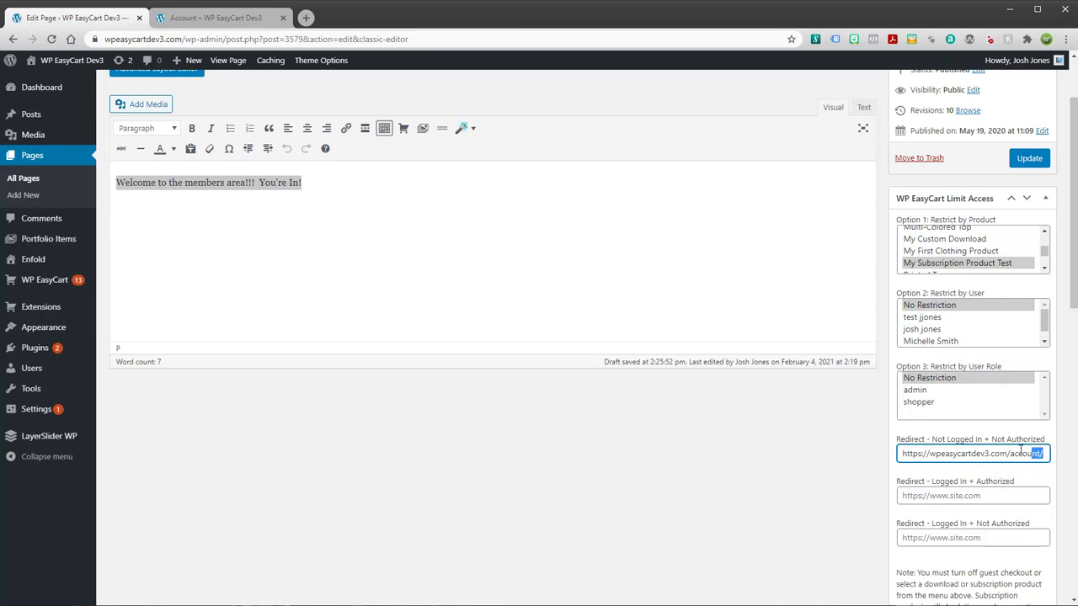
{"action": "left_click_drag", "start_coordinate": [1022, 451], "coordinate": [885, 461]}
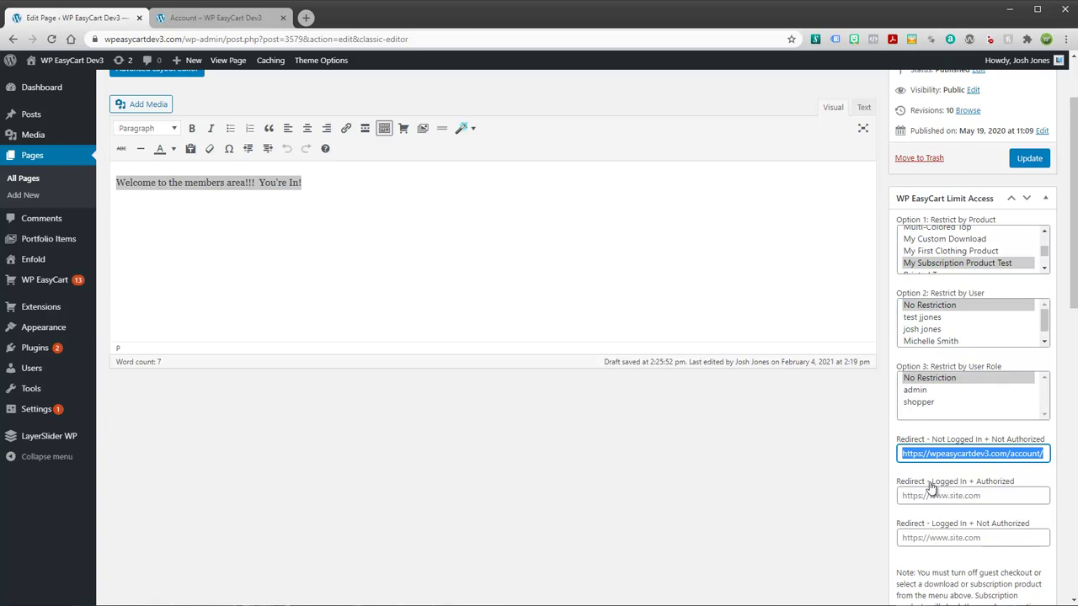
{"action": "left_click_drag", "start_coordinate": [1006, 486], "coordinate": [922, 489]}
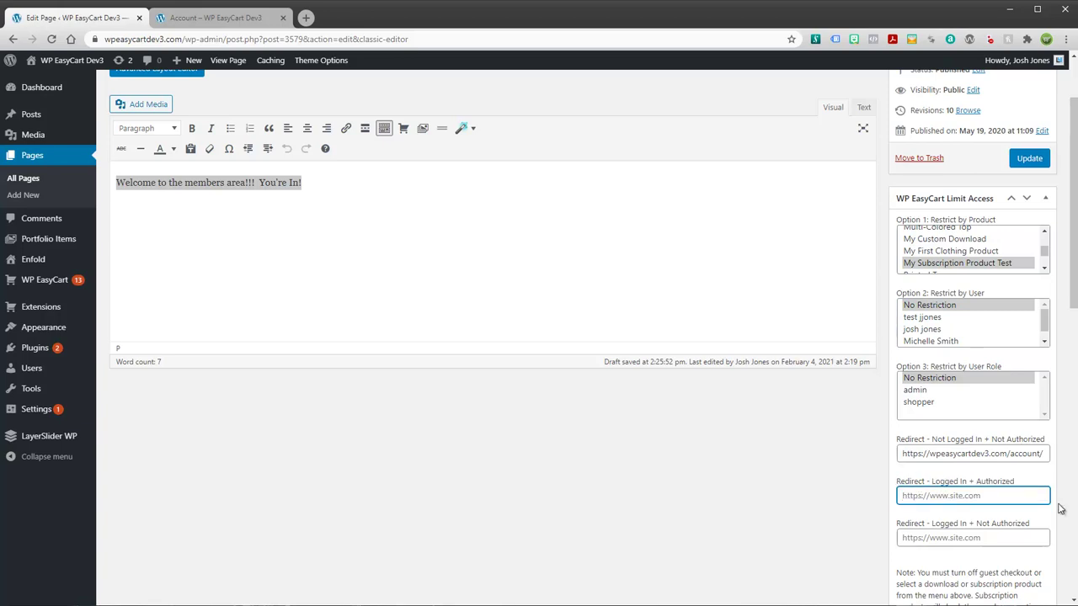
{"action": "left_click", "coordinate": [999, 538]}
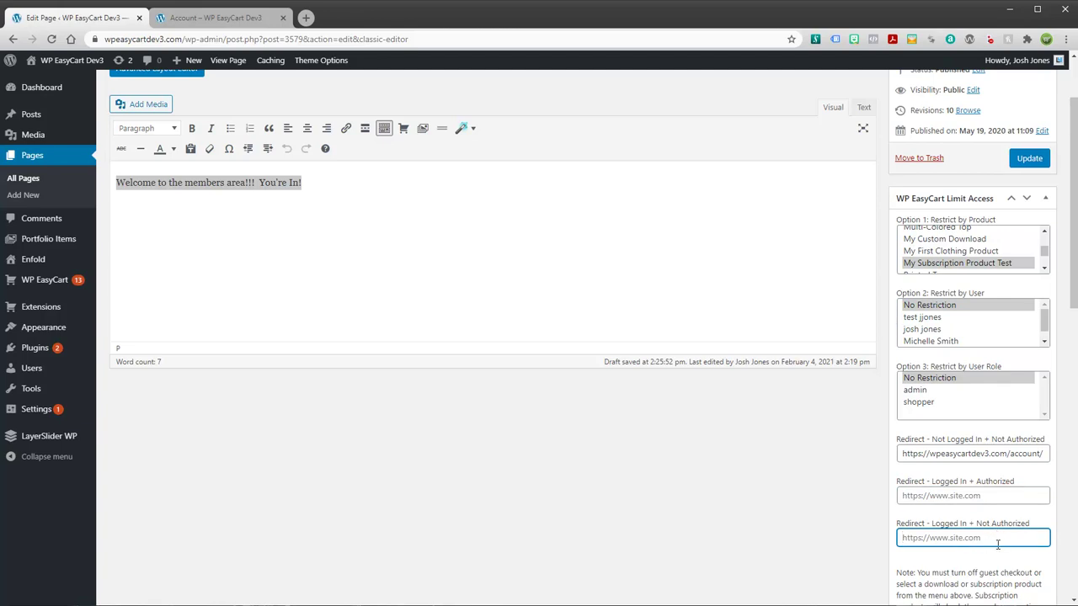
{"action": "left_click", "coordinate": [1000, 493]}
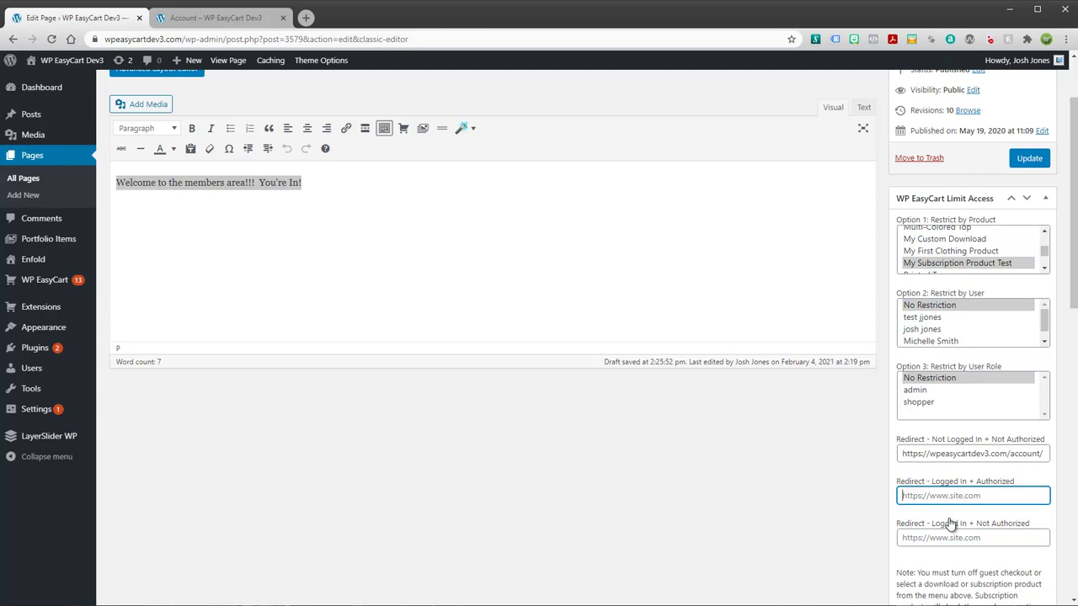
{"action": "left_click", "coordinate": [973, 537]}
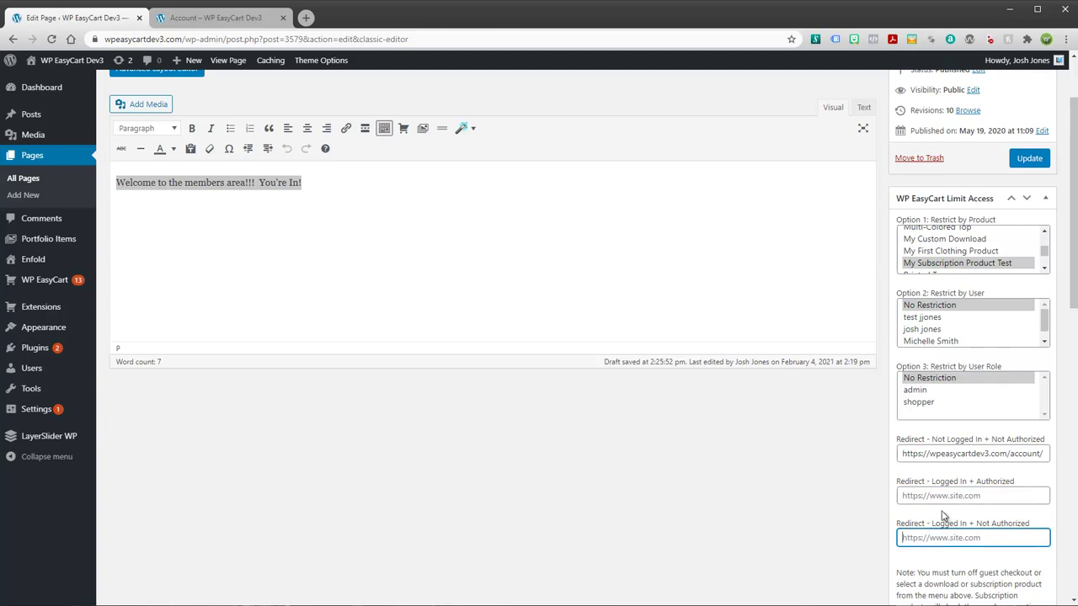
{"action": "left_click_drag", "start_coordinate": [900, 453], "coordinate": [1053, 452]}
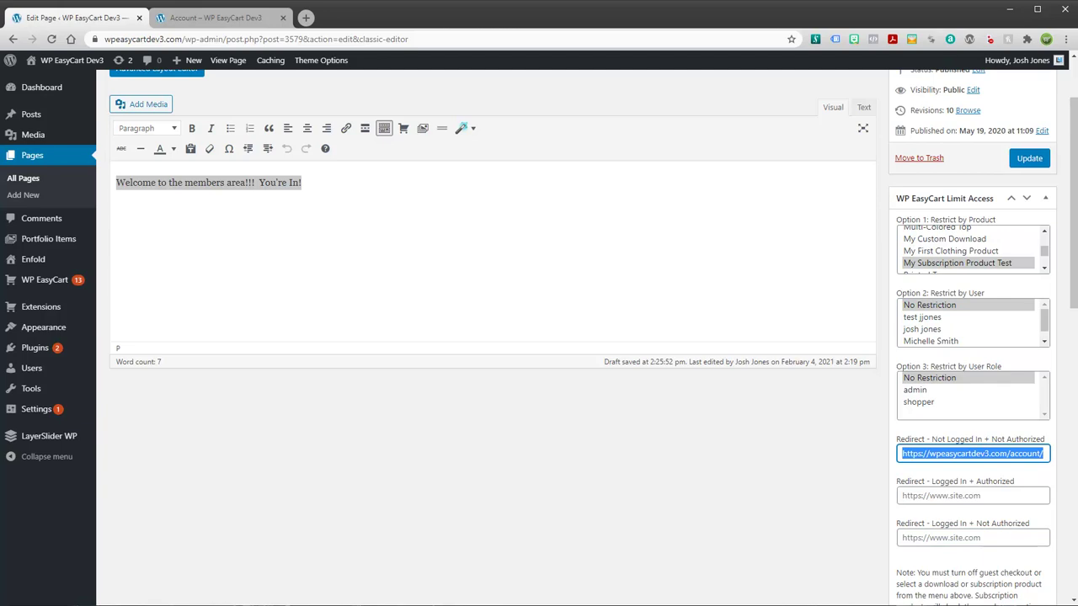
{"action": "left_click", "coordinate": [520, 428]}
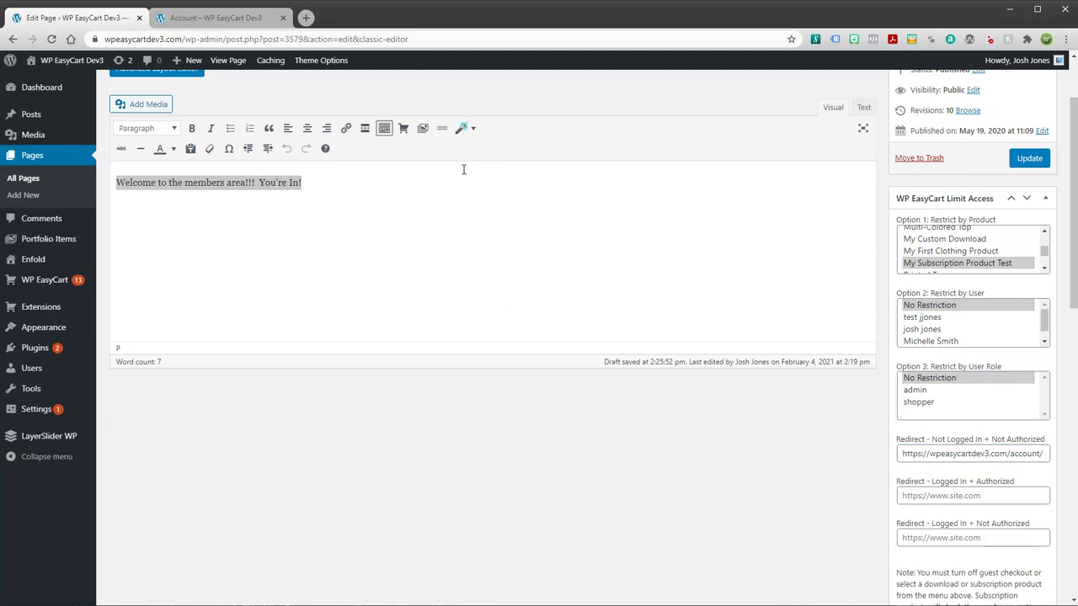
Step: Open the storefront's Store page and look through the listed products
{"action": "left_click", "coordinate": [215, 18]}
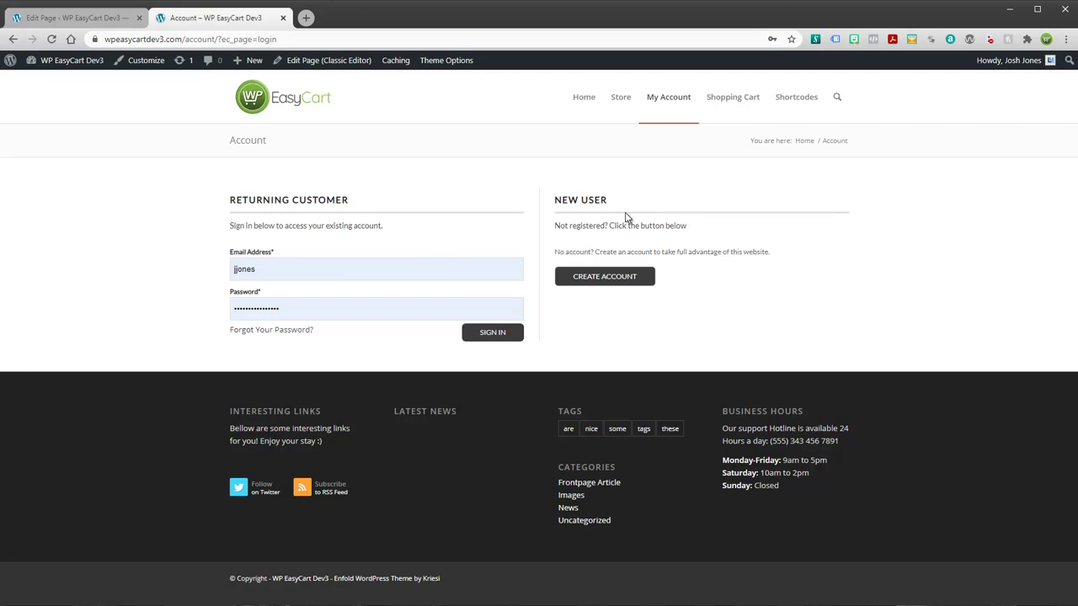
{"action": "mouse_move", "coordinate": [626, 107]}
{"action": "left_click", "coordinate": [619, 102]}
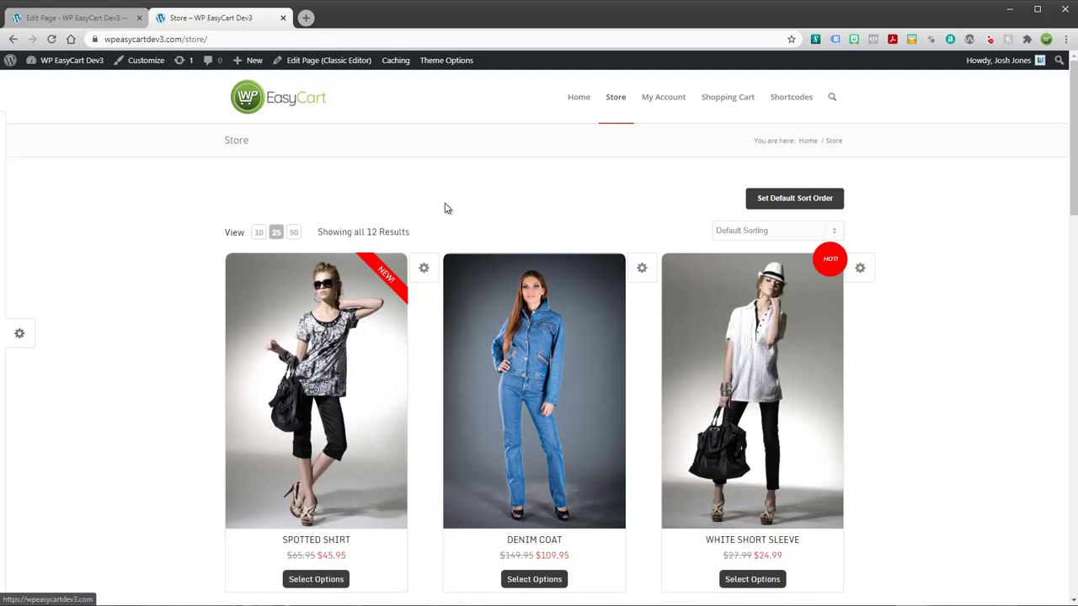
{"action": "scroll", "coordinate": [435, 258], "scroll_direction": "down", "scroll_amount": 5}
{"action": "scroll", "coordinate": [447, 286], "scroll_direction": "down", "scroll_amount": 5}
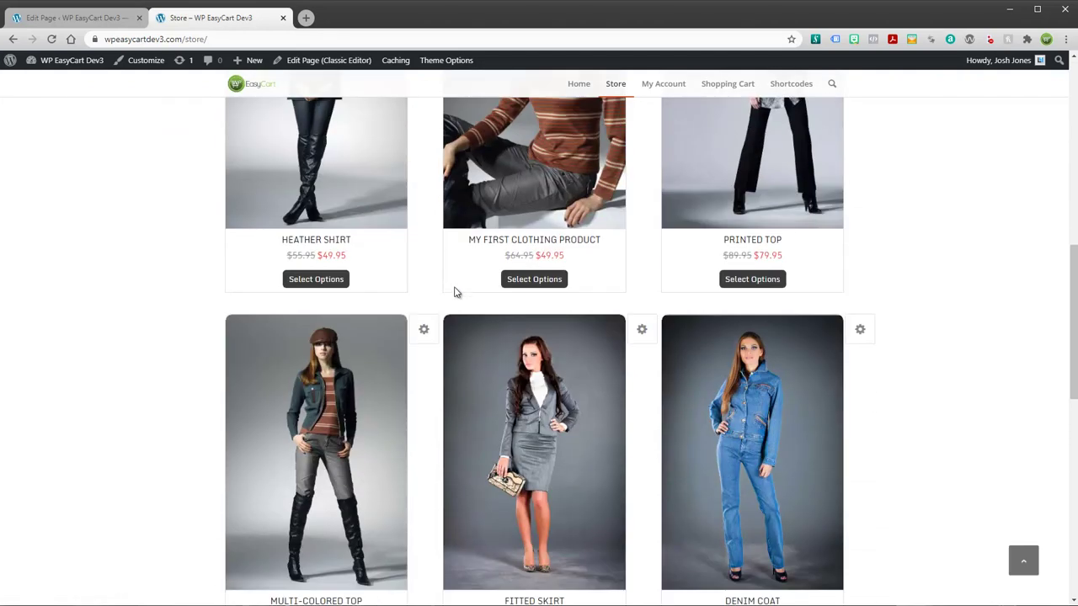
Step: Check the remaining products in the store listing for the subscription product
{"action": "scroll", "coordinate": [653, 314], "scroll_direction": "down", "scroll_amount": 5}
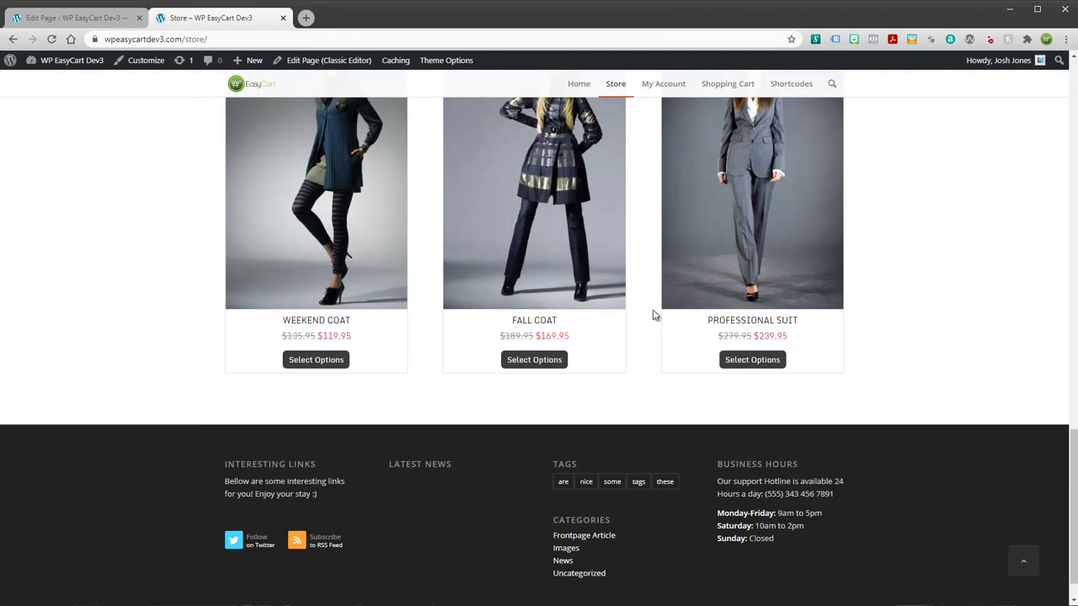
{"action": "scroll", "coordinate": [587, 323], "scroll_direction": "up", "scroll_amount": 10}
{"action": "scroll", "coordinate": [462, 190], "scroll_direction": "up", "scroll_amount": 4}
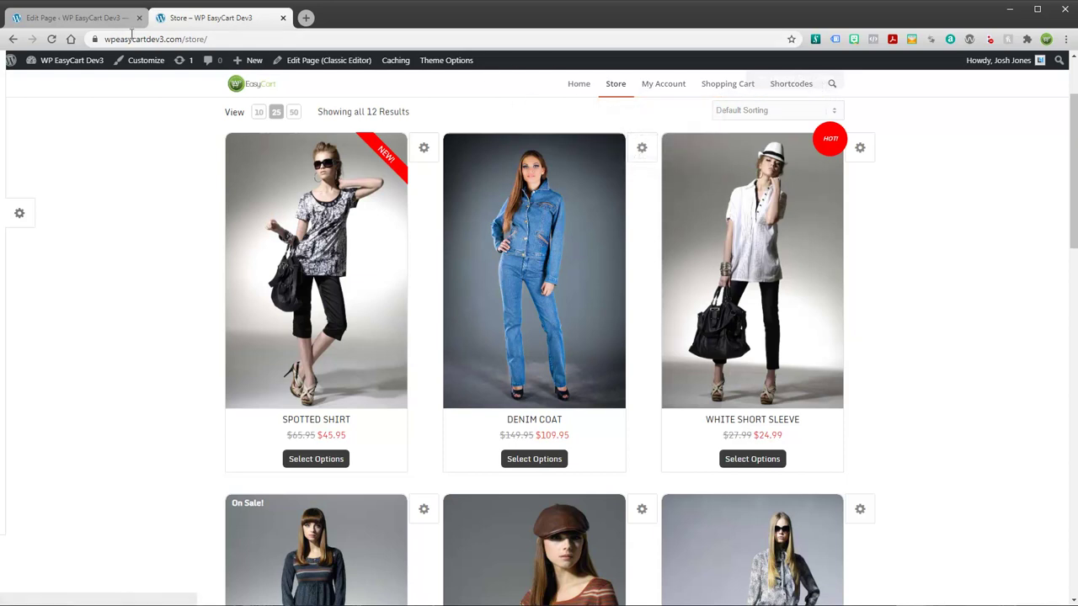
Step: Move Member Content Page to the top level of Main Menu, directly below My Account, and save the menu
{"action": "left_click", "coordinate": [67, 18]}
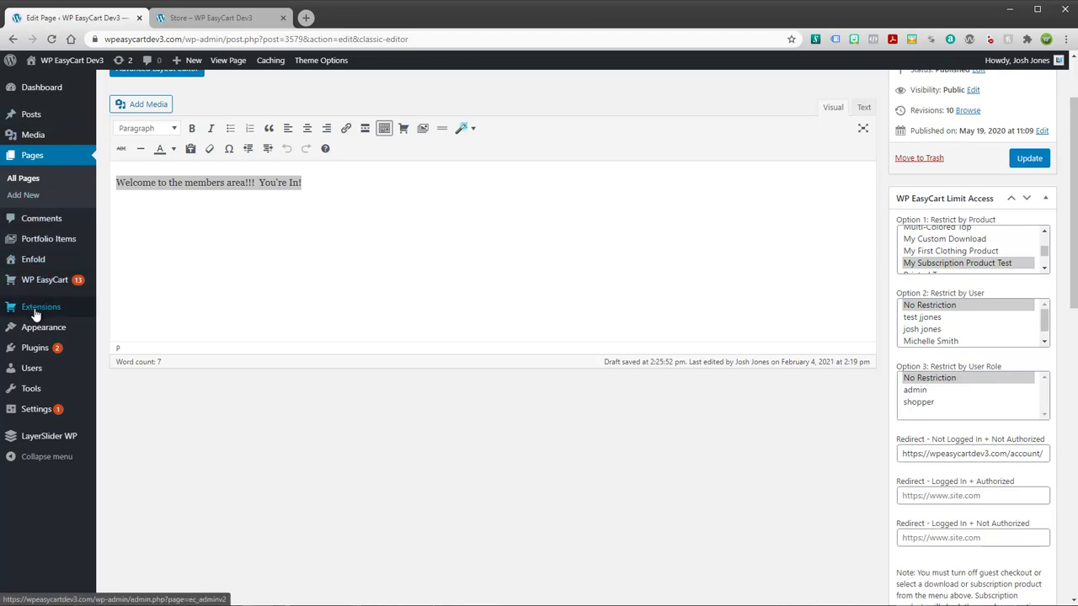
{"action": "mouse_move", "coordinate": [34, 335]}
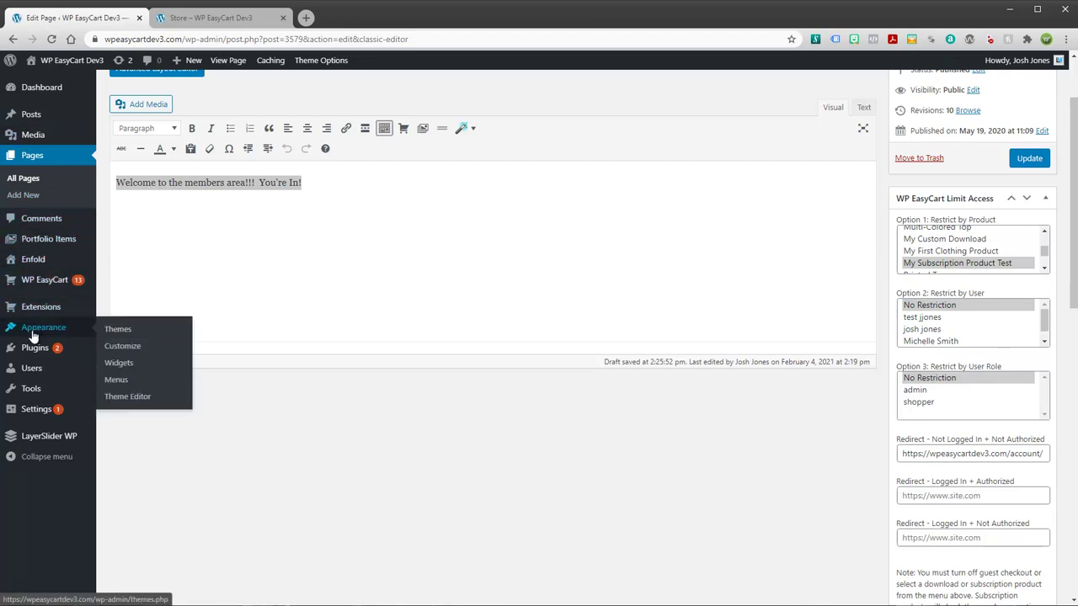
{"action": "left_click", "coordinate": [116, 386]}
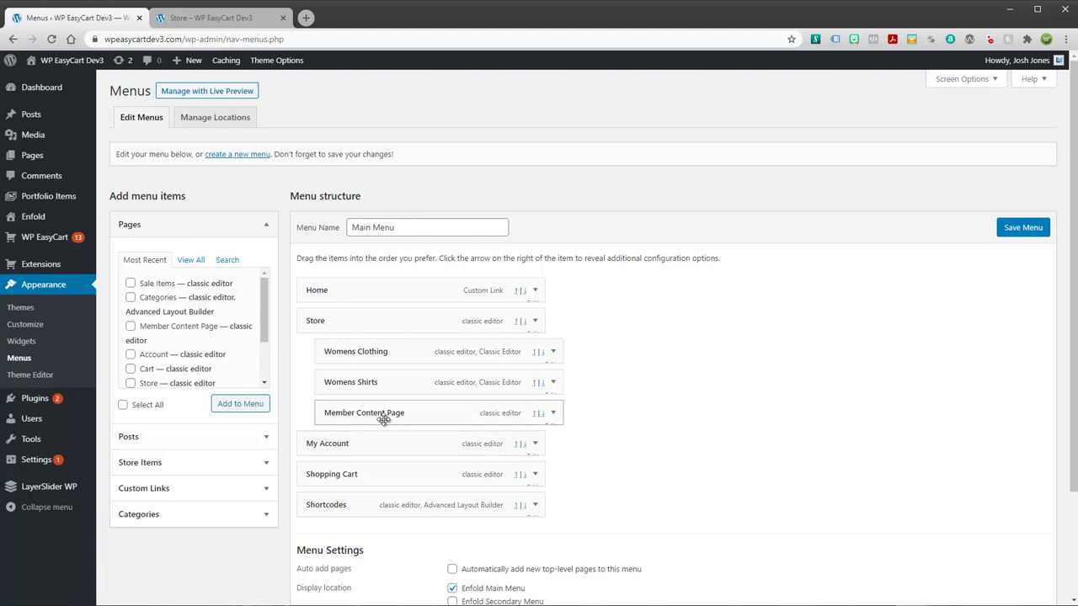
{"action": "left_click_drag", "start_coordinate": [384, 420], "coordinate": [370, 446]}
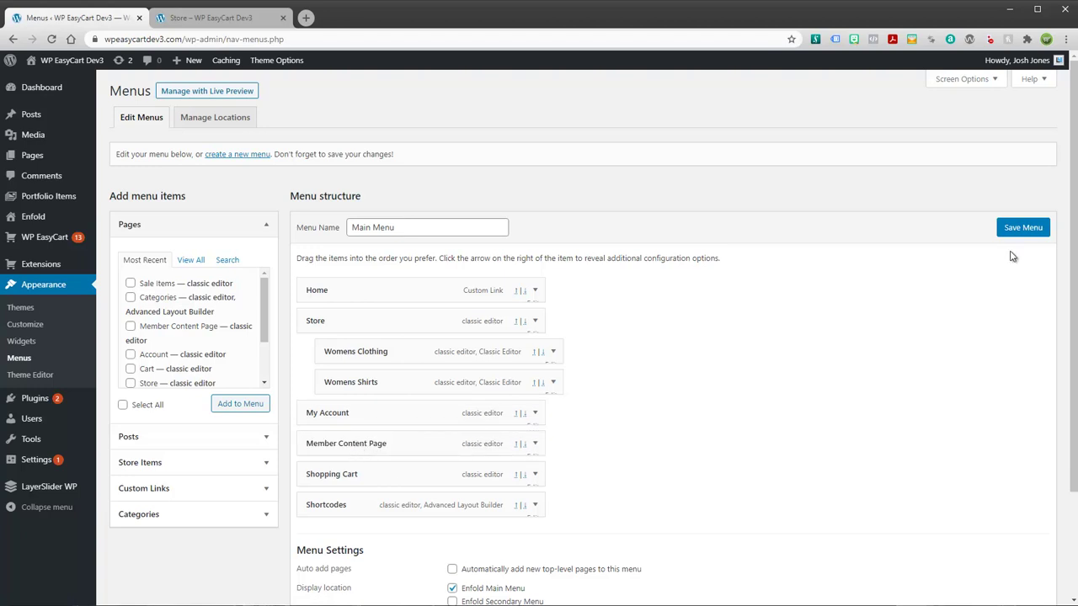
{"action": "left_click", "coordinate": [1023, 231]}
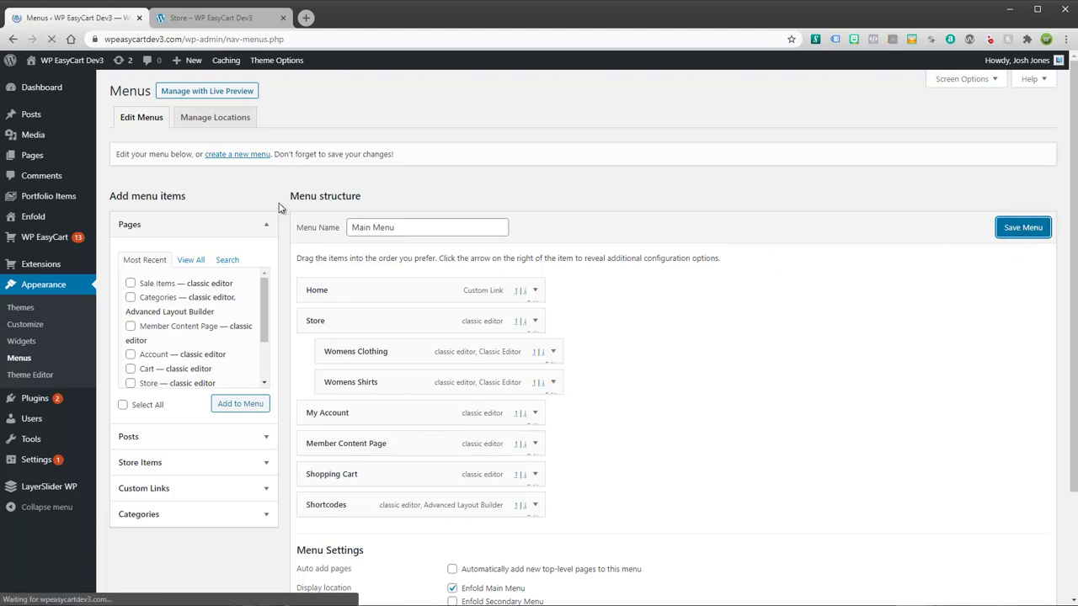
Step: Reload the storefront and try to open the Member Content Page without being signed in to a store account
{"action": "left_click", "coordinate": [226, 22]}
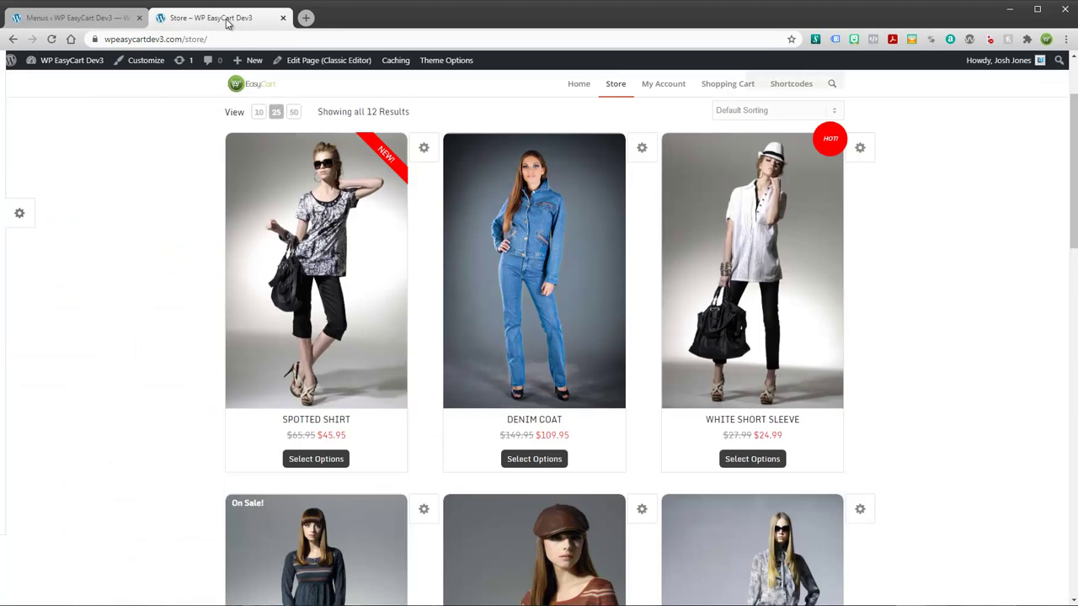
{"action": "left_click", "coordinate": [53, 42]}
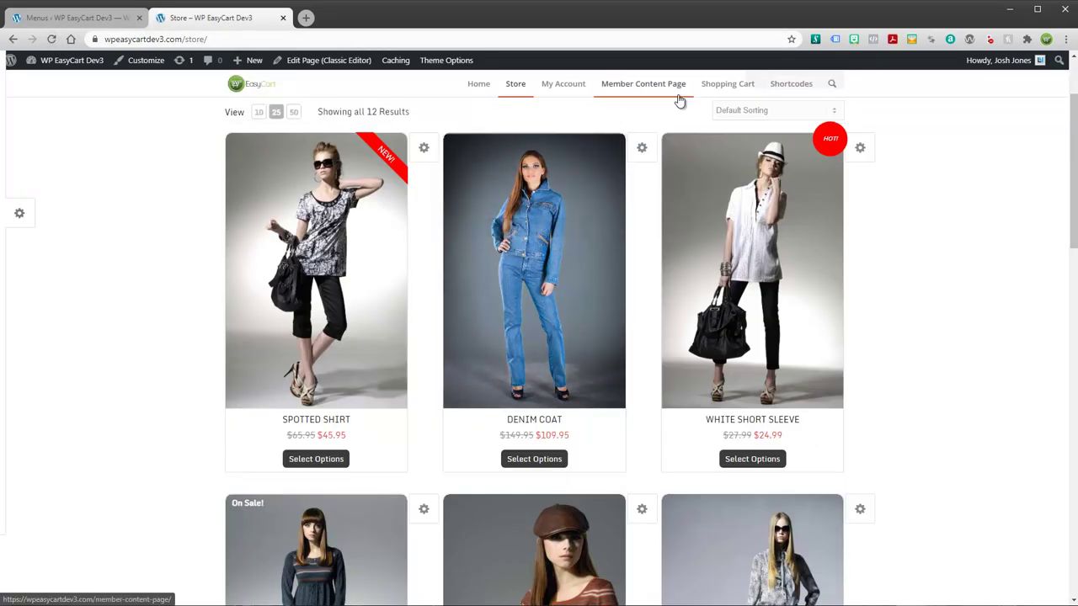
{"action": "left_click", "coordinate": [641, 84]}
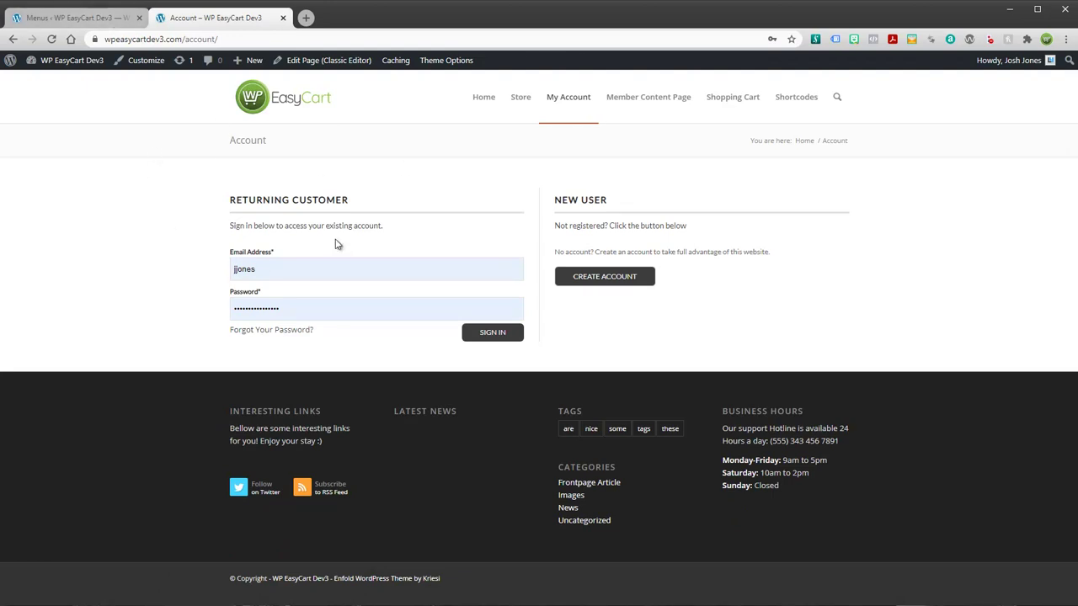
Step: Activate My Subscription Product Test in the WP EasyCart product list
{"action": "left_click", "coordinate": [92, 19]}
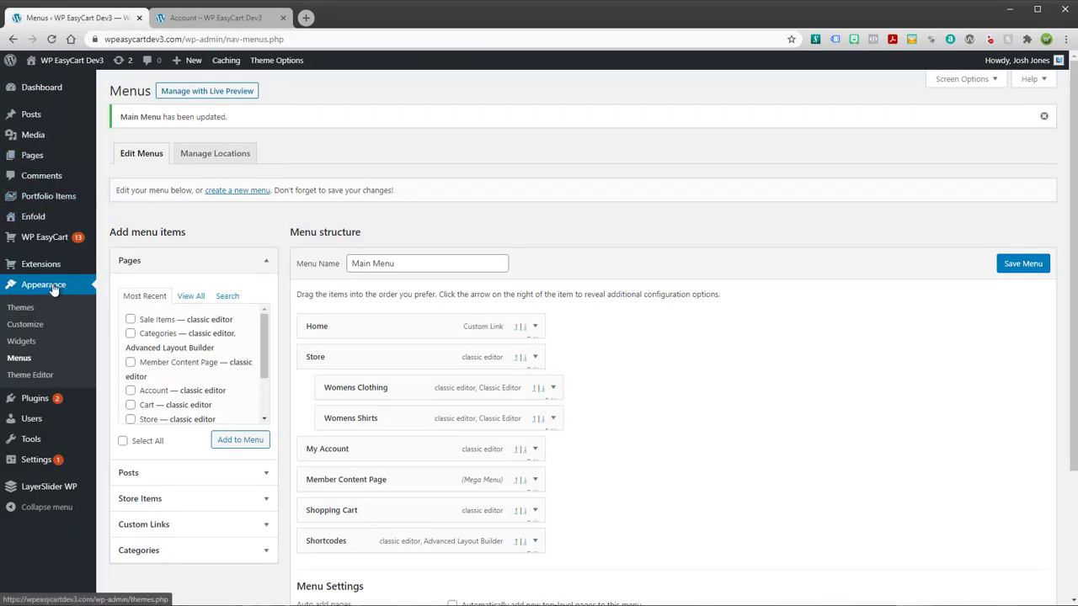
{"action": "mouse_move", "coordinate": [36, 242]}
{"action": "left_click", "coordinate": [122, 272]}
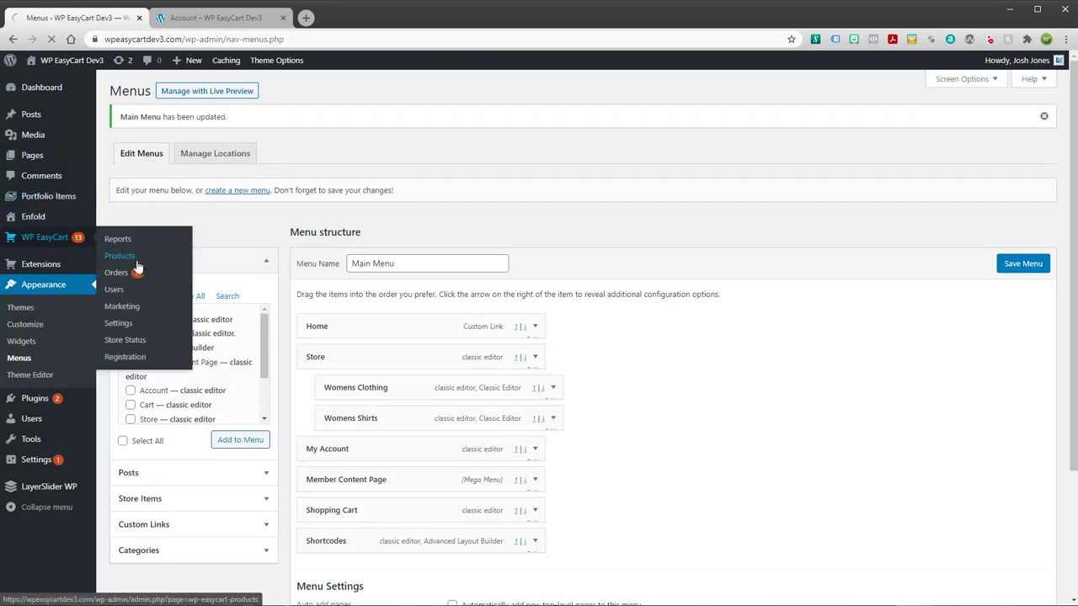
{"action": "scroll", "coordinate": [447, 407], "scroll_direction": "down", "scroll_amount": 5}
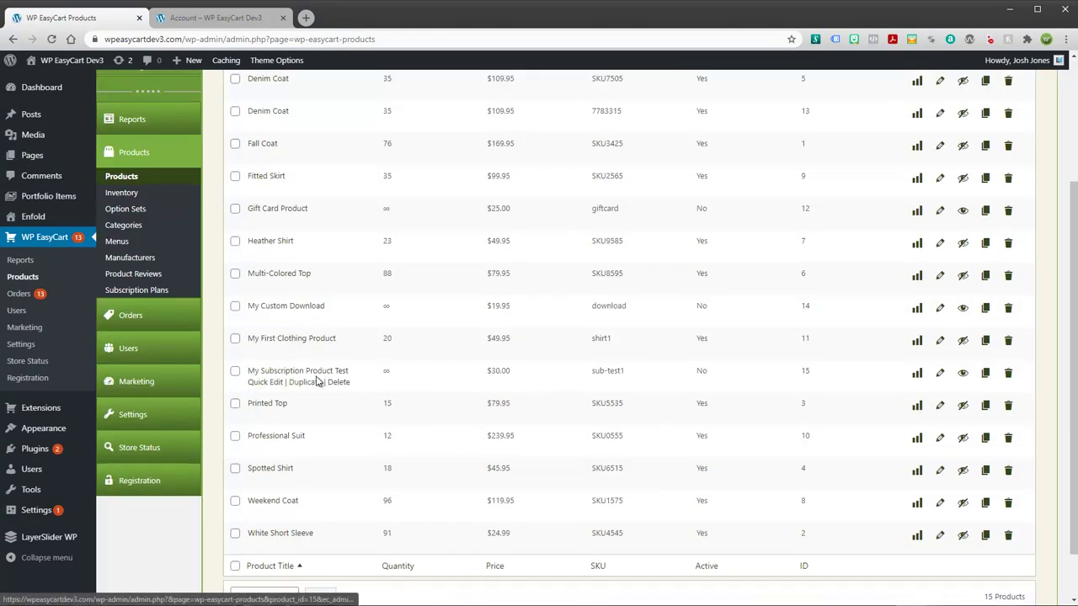
{"action": "left_click", "coordinate": [961, 374]}
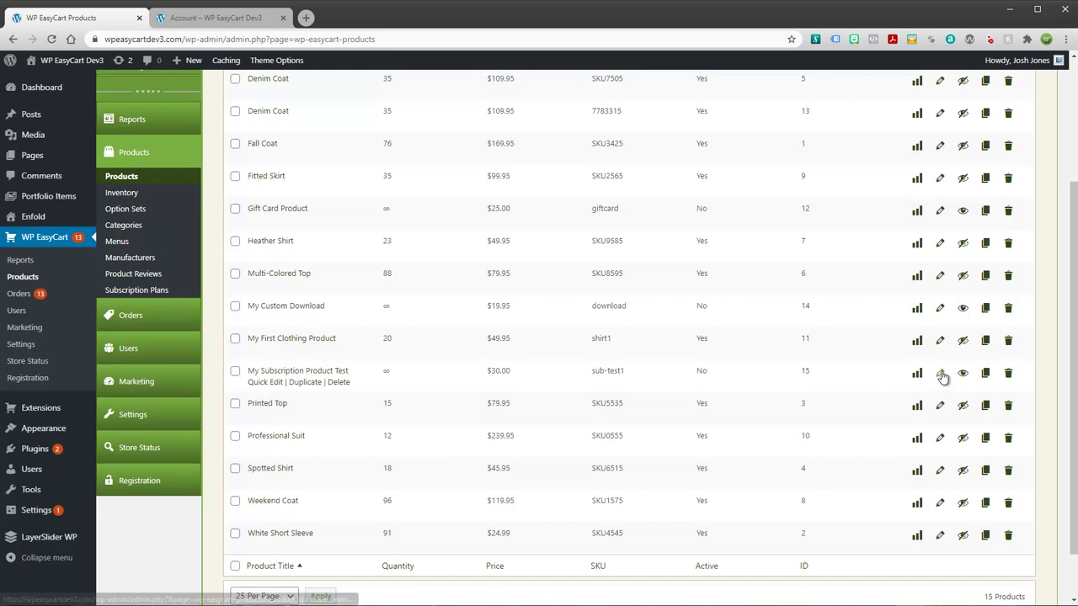
{"action": "left_click", "coordinate": [963, 373]}
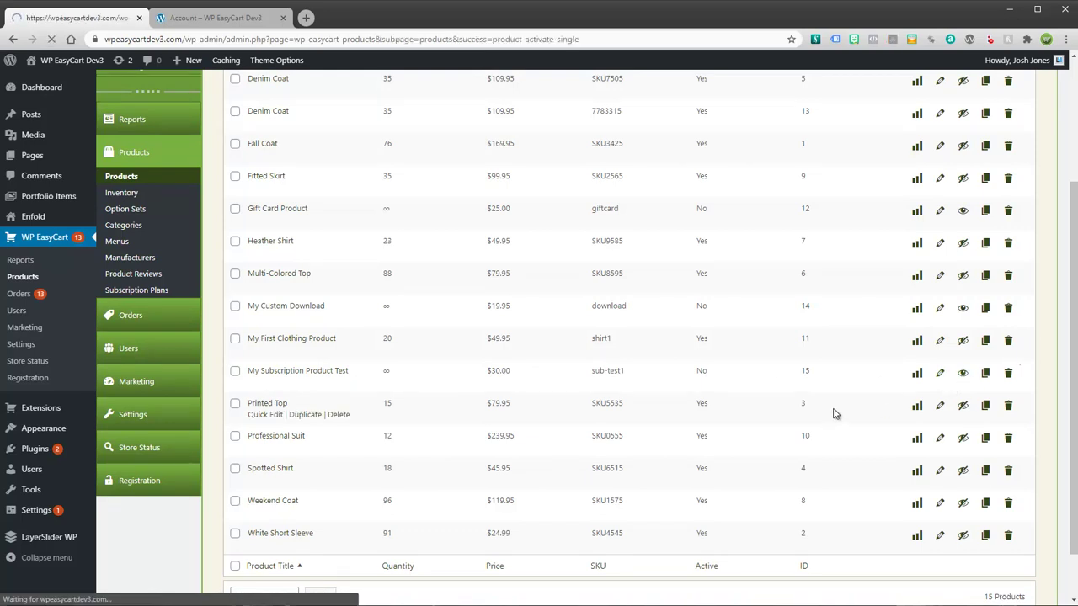
Step: Start the sign-up for My Subscription Product Test from the storefront's Store page
{"action": "left_click", "coordinate": [215, 17]}
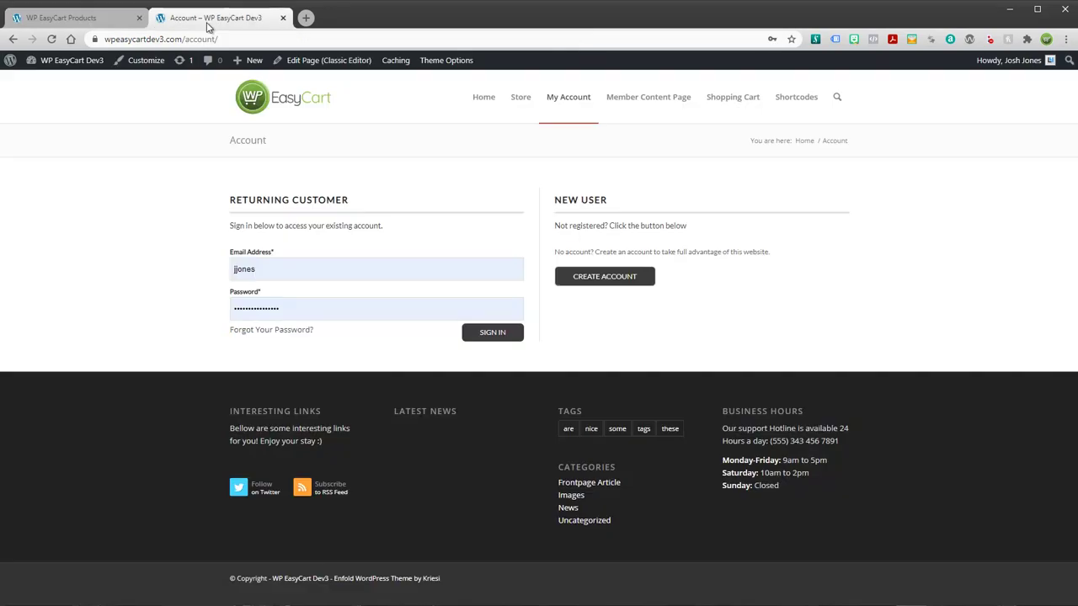
{"action": "left_click", "coordinate": [522, 100]}
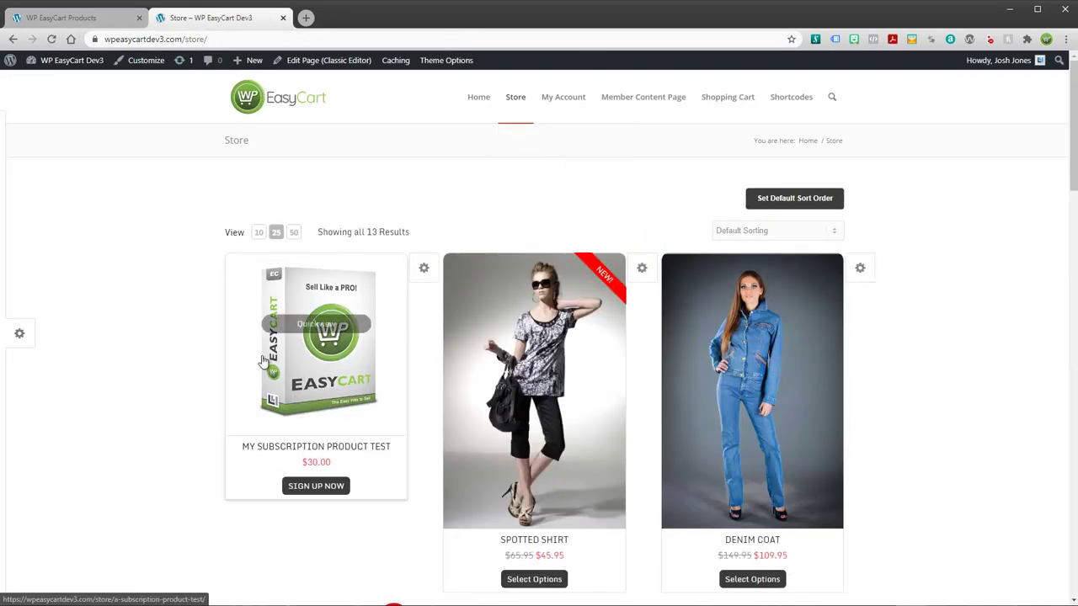
{"action": "left_click", "coordinate": [323, 490]}
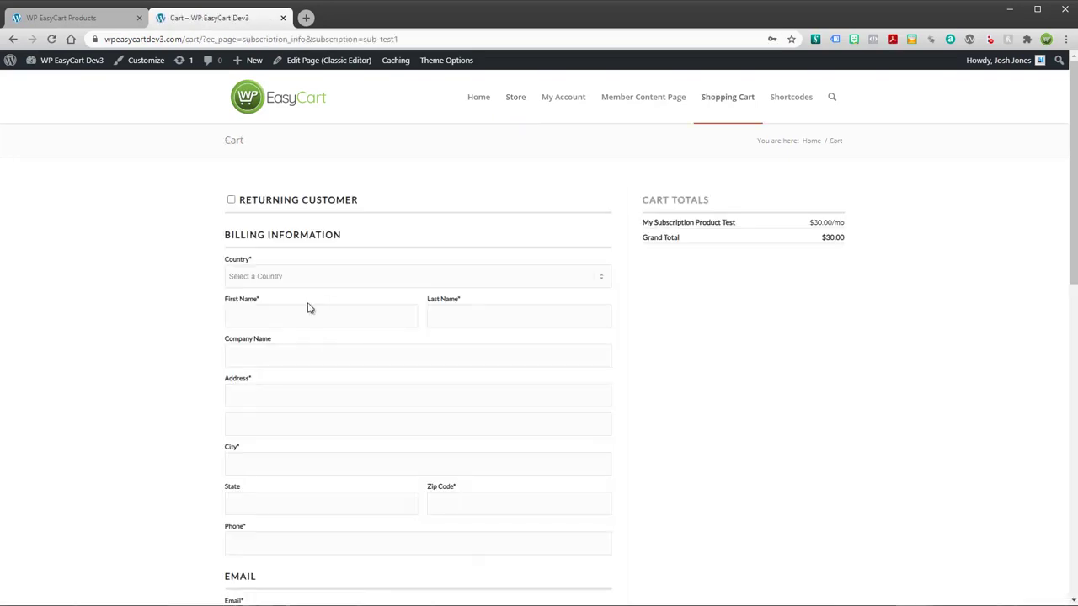
Step: Set the billing country to United States and fill in the billing details from the saved EasyCart U.S.A. test address
{"action": "left_click", "coordinate": [267, 281]}
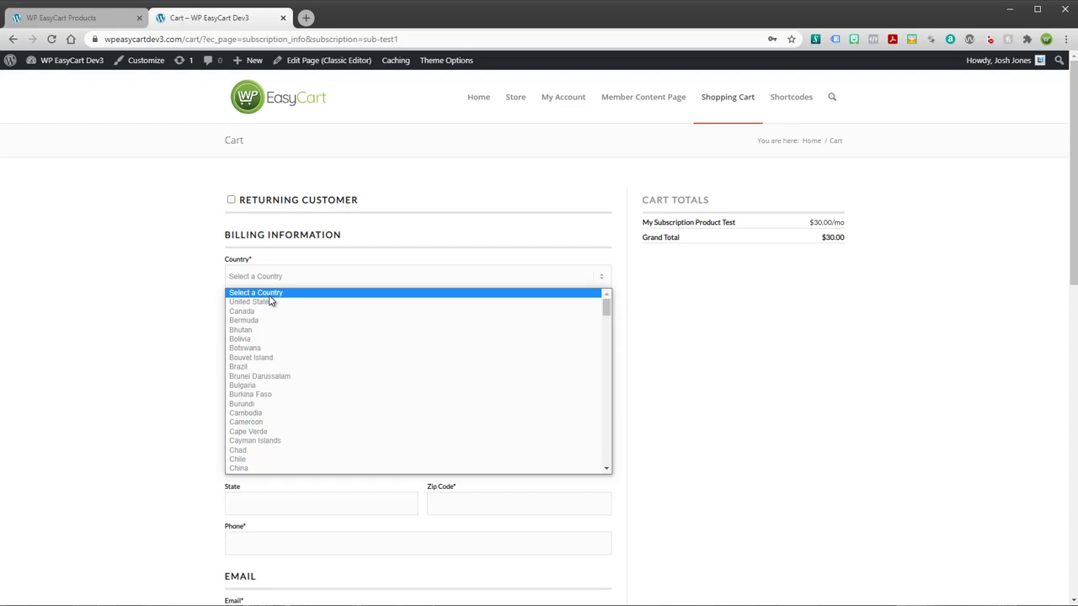
{"action": "left_click", "coordinate": [271, 302]}
{"action": "left_click", "coordinate": [272, 319]}
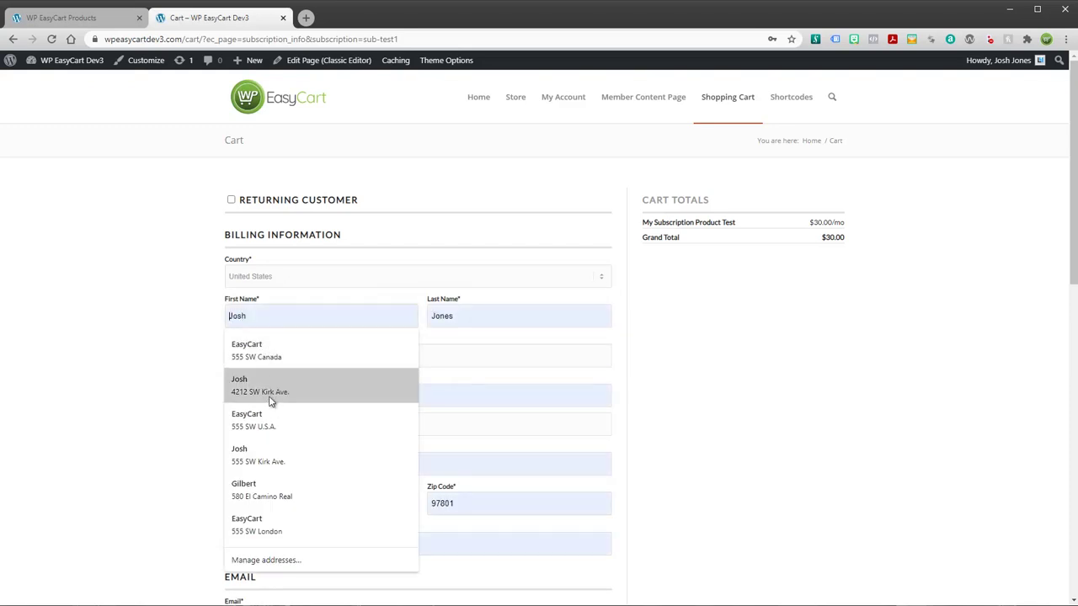
{"action": "left_click", "coordinate": [272, 424]}
Step: Append a 4 to the customer's email in both the Email and Retype Email fields
{"action": "scroll", "coordinate": [305, 427], "scroll_direction": "down", "scroll_amount": 2}
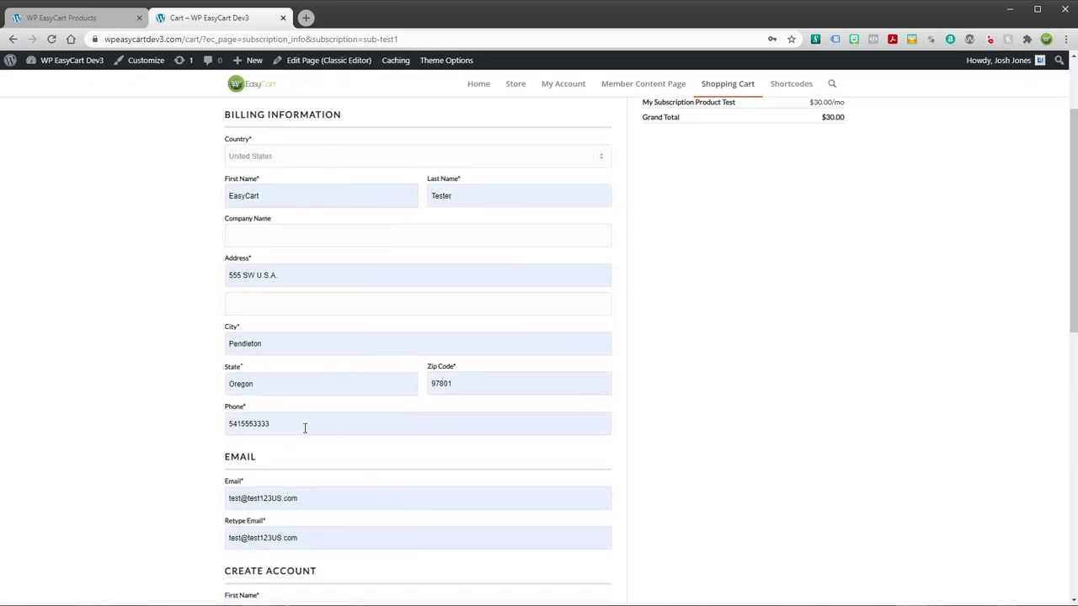
{"action": "scroll", "coordinate": [305, 428], "scroll_direction": "down", "scroll_amount": 2}
{"action": "left_click", "coordinate": [280, 380]}
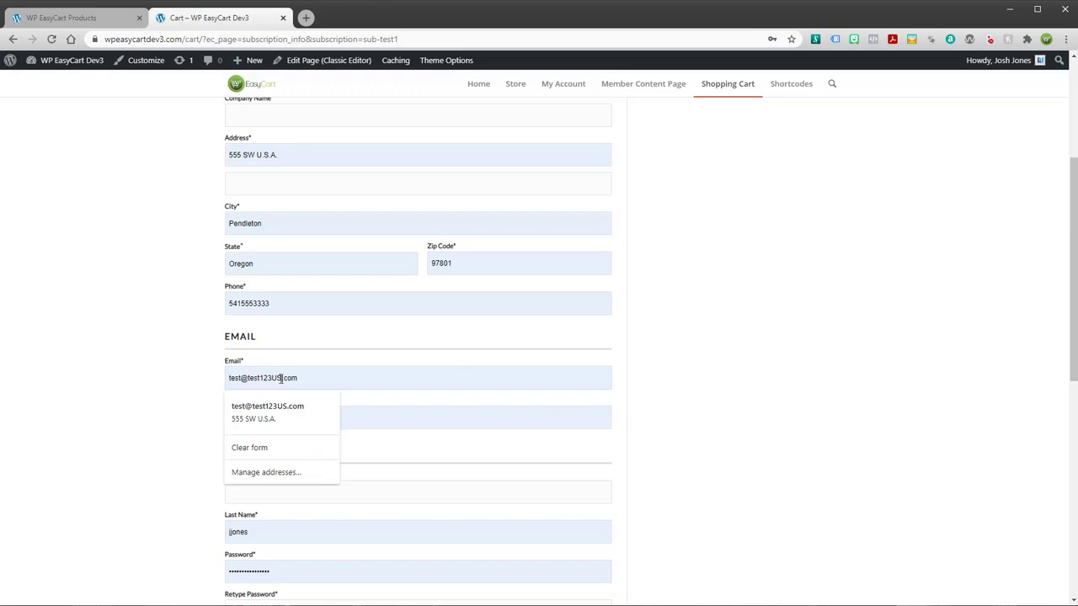
{"action": "left_click", "coordinate": [284, 416]}
{"action": "left_click", "coordinate": [310, 425]}
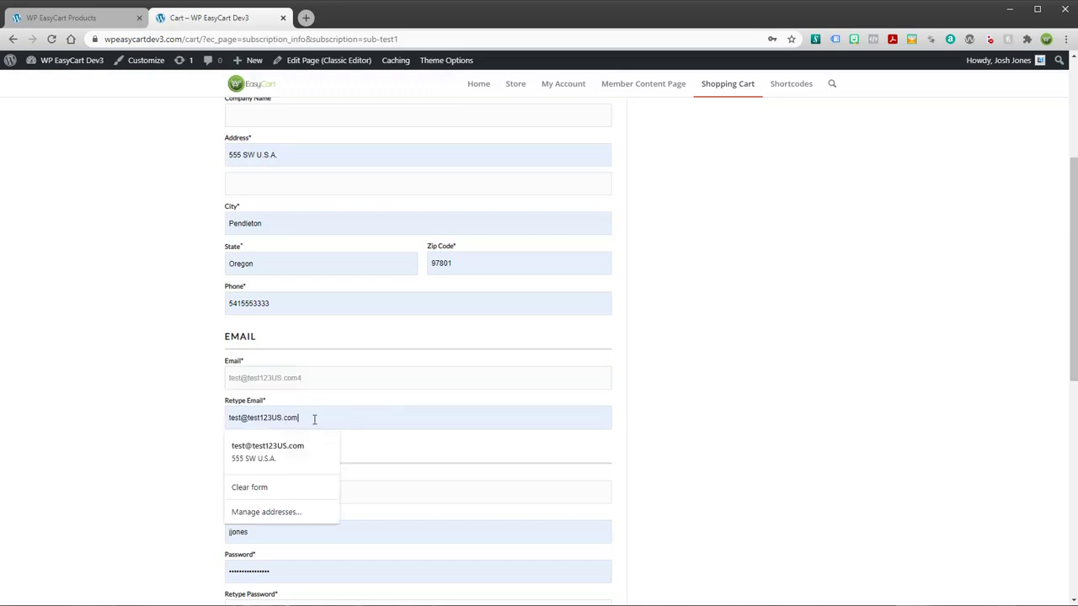
{"action": "left_click", "coordinate": [327, 446]}
Step: Set the new account's first name to test and enter the account password in both password fields
{"action": "scroll", "coordinate": [260, 421], "scroll_direction": "down", "scroll_amount": 2}
{"action": "left_click", "coordinate": [253, 378]}
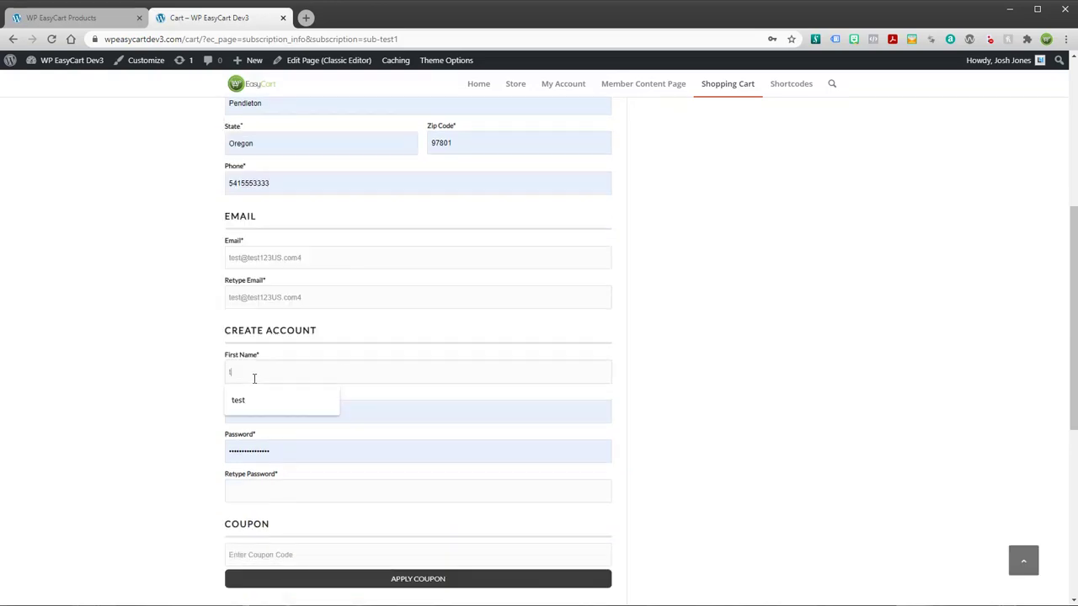
{"action": "left_click", "coordinate": [253, 400]}
{"action": "double_click", "coordinate": [287, 444]}
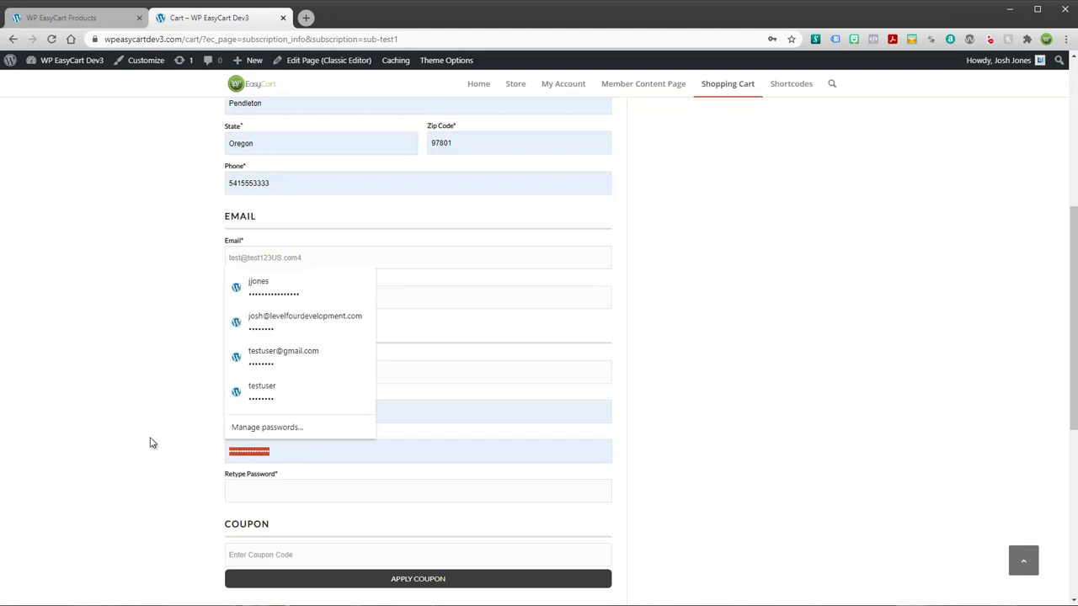
{"action": "type", "text": "t"}
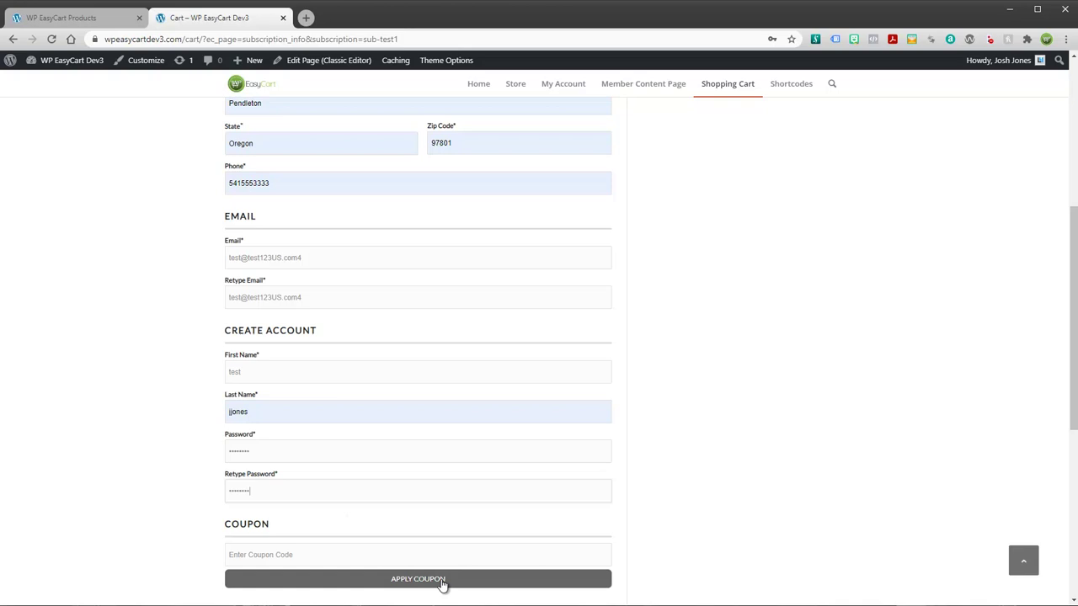
Step: Enter the payment card number, expiry date and CVC, and submit the subscription order
{"action": "scroll", "coordinate": [455, 581], "scroll_direction": "down", "scroll_amount": 2}
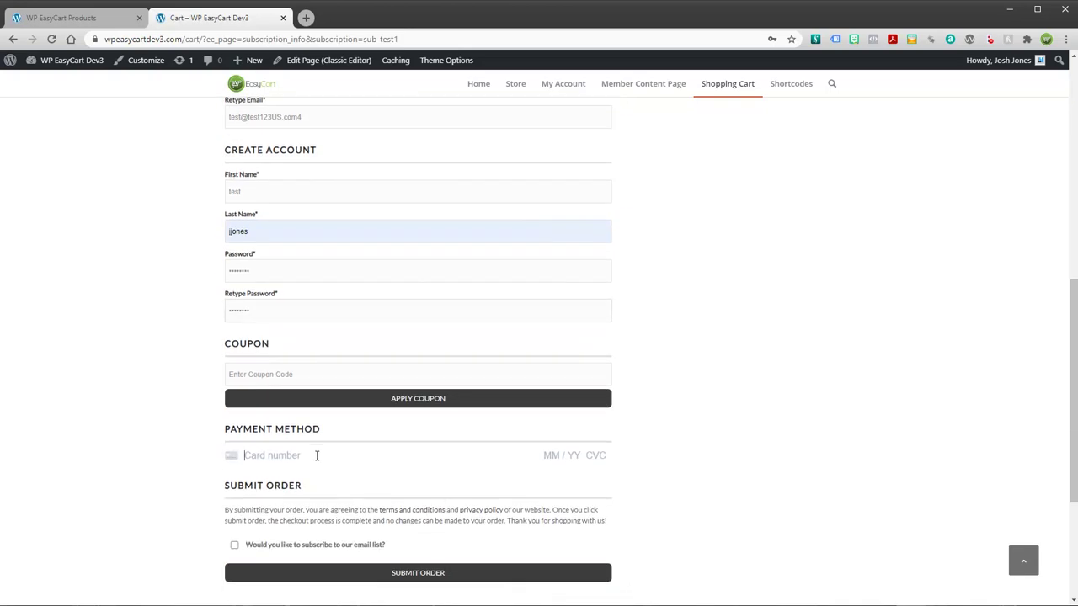
{"action": "left_click", "coordinate": [275, 455]}
{"action": "left_click", "coordinate": [278, 482]}
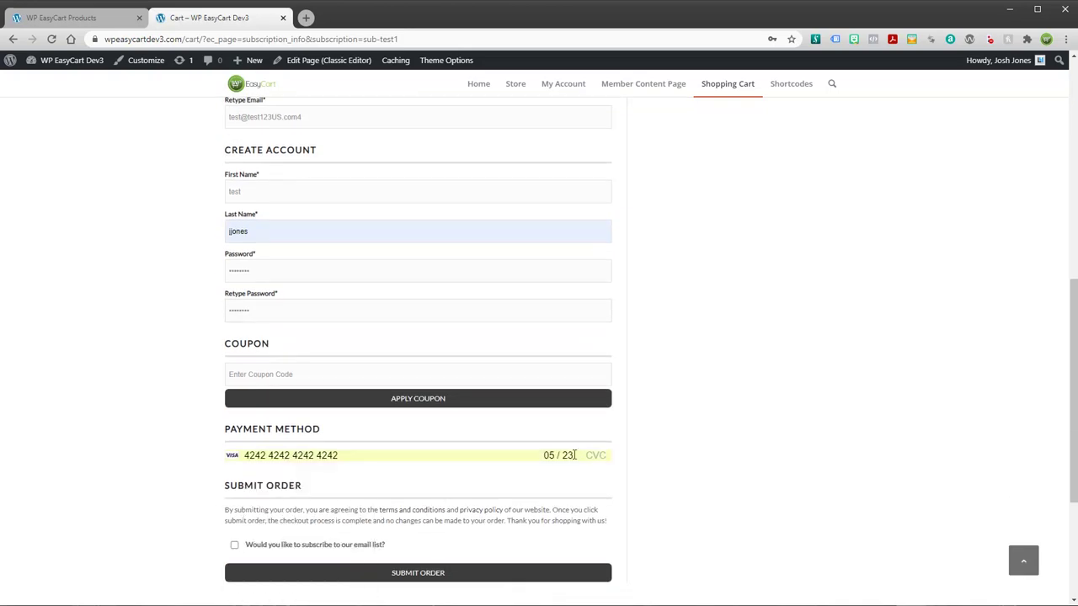
{"action": "left_click", "coordinate": [604, 454]}
{"action": "type", "text": "333"}
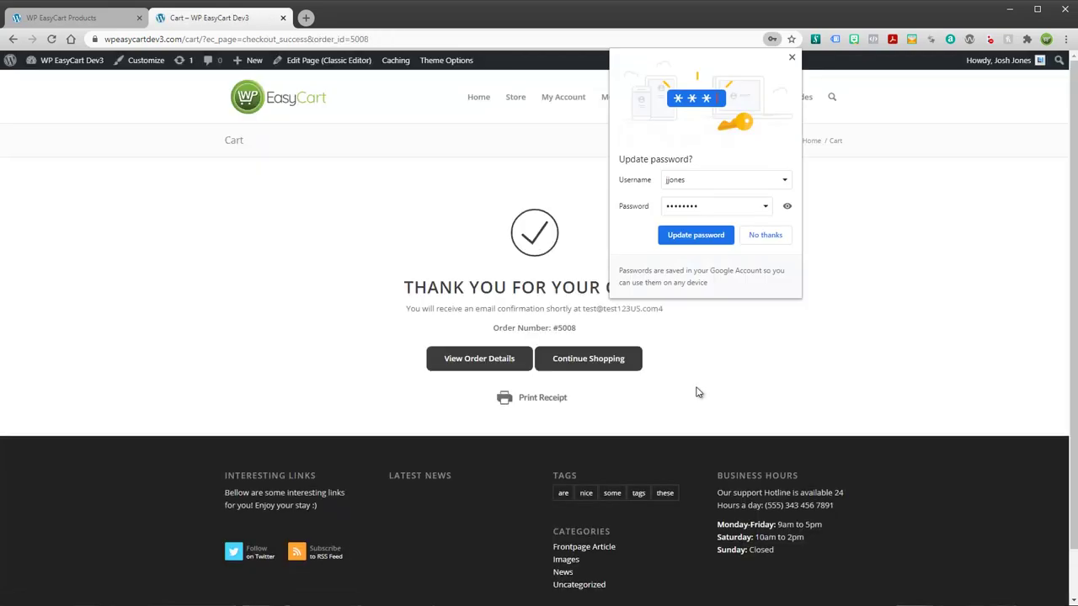
Step: Dismiss the password update prompt, then open the Member Content Page and examine its members-only welcome text
{"action": "left_click", "coordinate": [791, 58]}
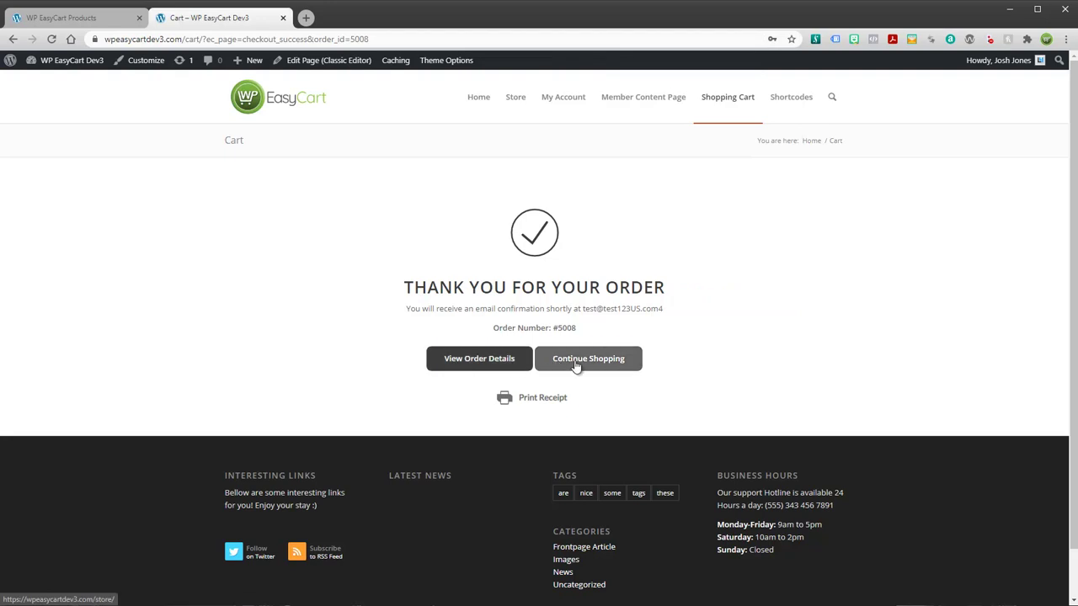
{"action": "left_click", "coordinate": [493, 369]}
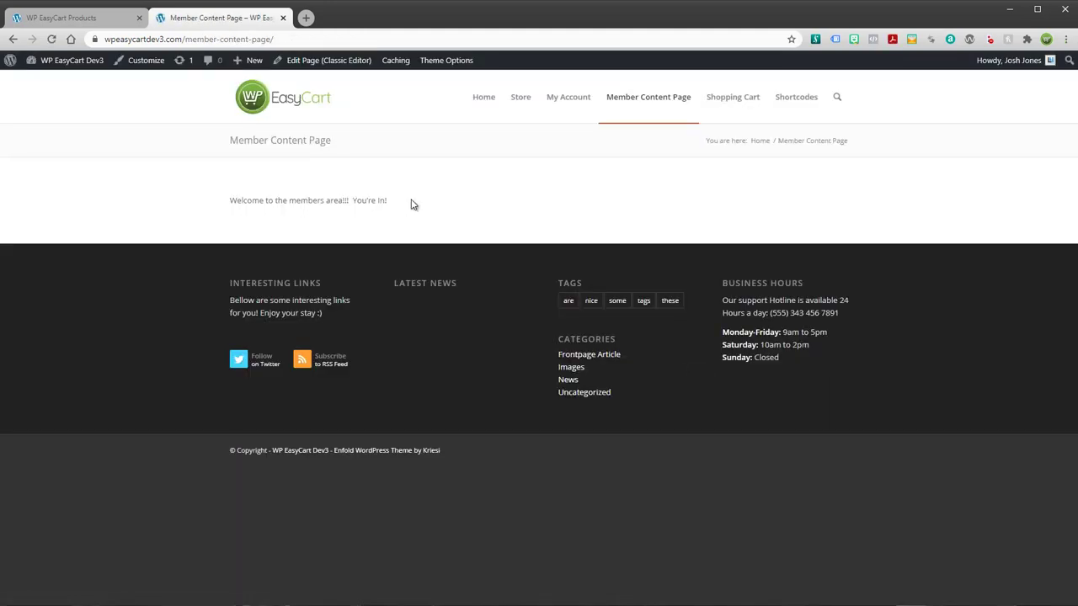
{"action": "left_click_drag", "start_coordinate": [411, 205], "coordinate": [226, 229]}
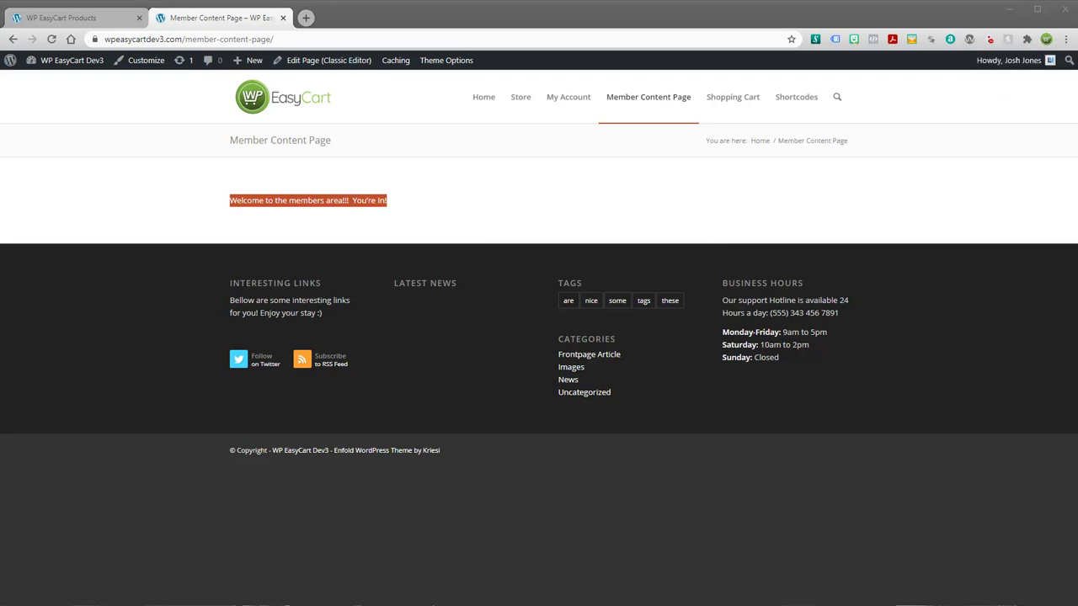
Step: Bring up the second browser window with the store's account page, and copy the Member Content Page's link address from the first browser
{"action": "left_click_drag", "start_coordinate": [1077, 36], "coordinate": [325, 126]}
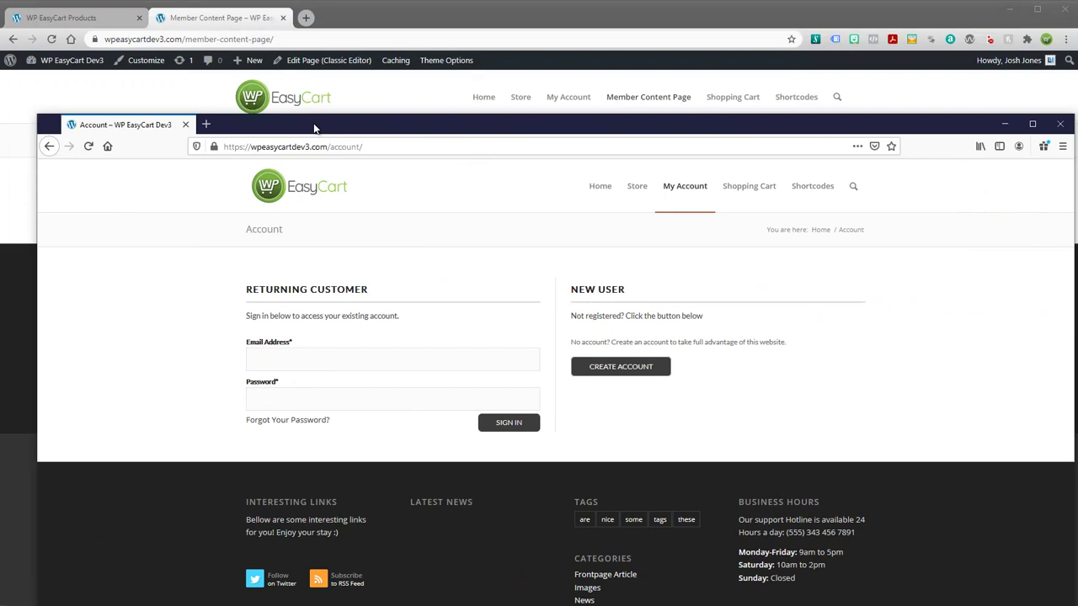
{"action": "right_click", "coordinate": [668, 103]}
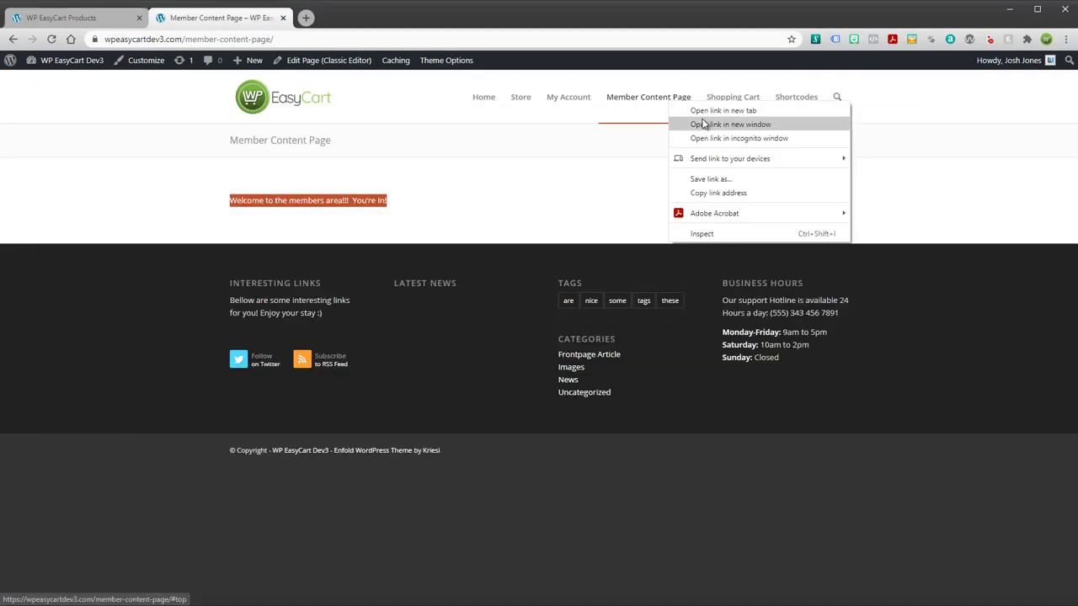
{"action": "left_click", "coordinate": [716, 195]}
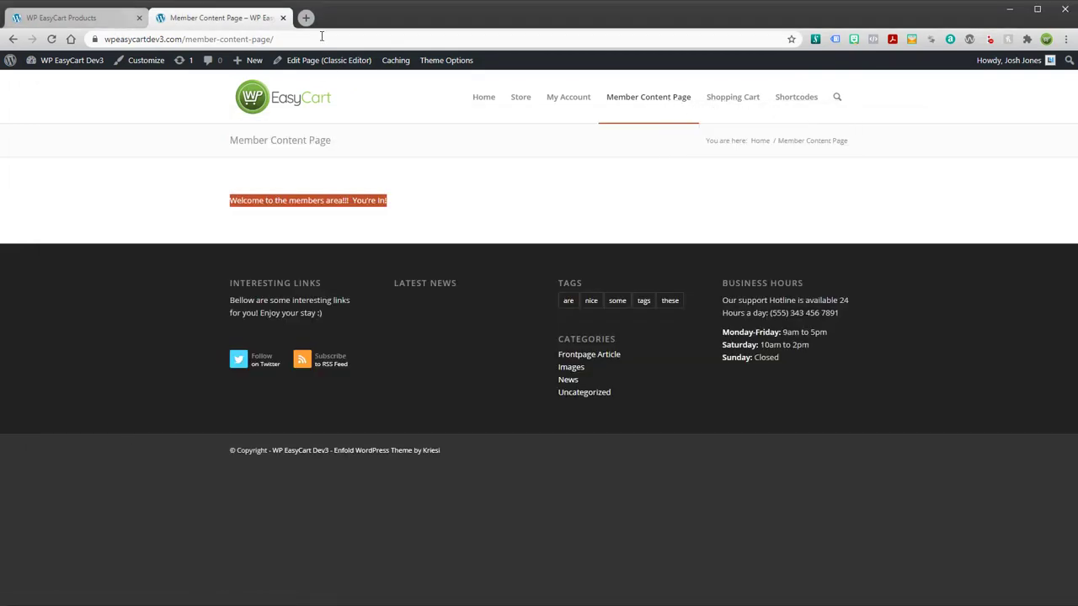
{"action": "left_click", "coordinate": [1055, 173]}
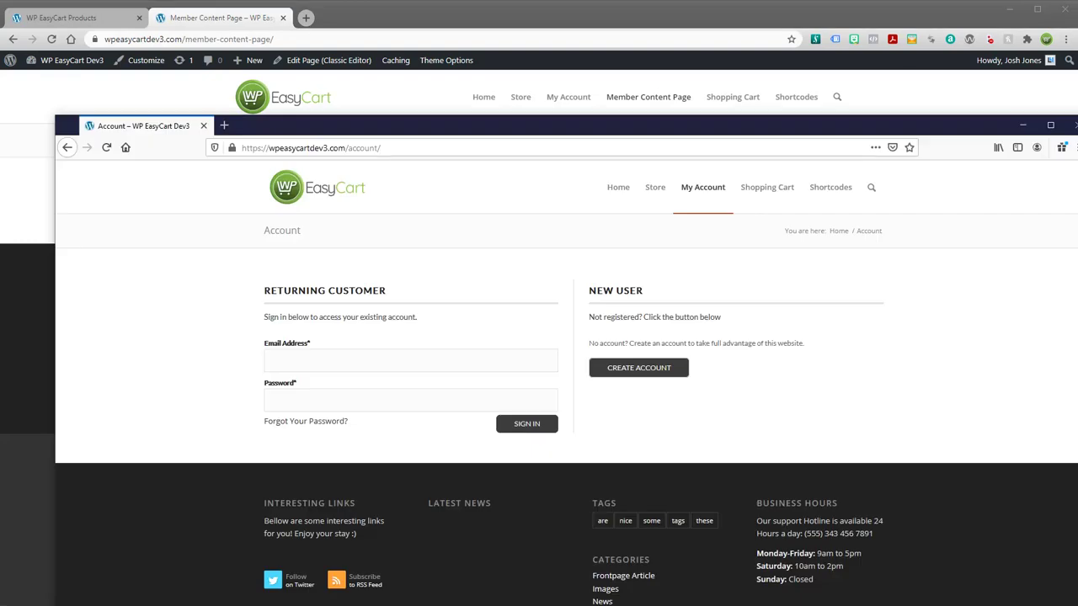
{"action": "left_click_drag", "start_coordinate": [976, 131], "coordinate": [931, 38]}
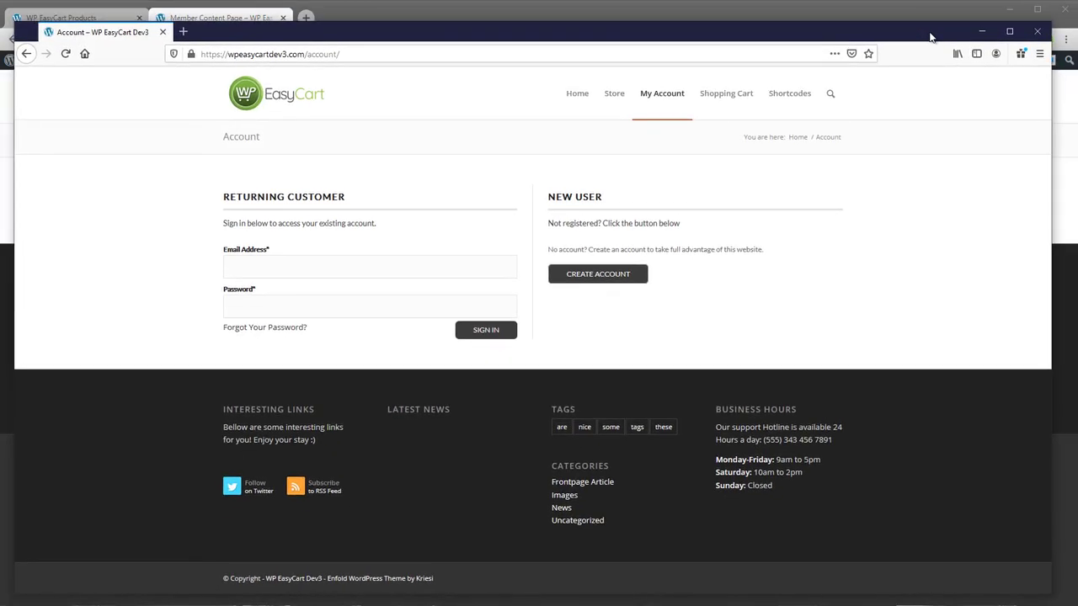
{"action": "left_click", "coordinate": [376, 51]}
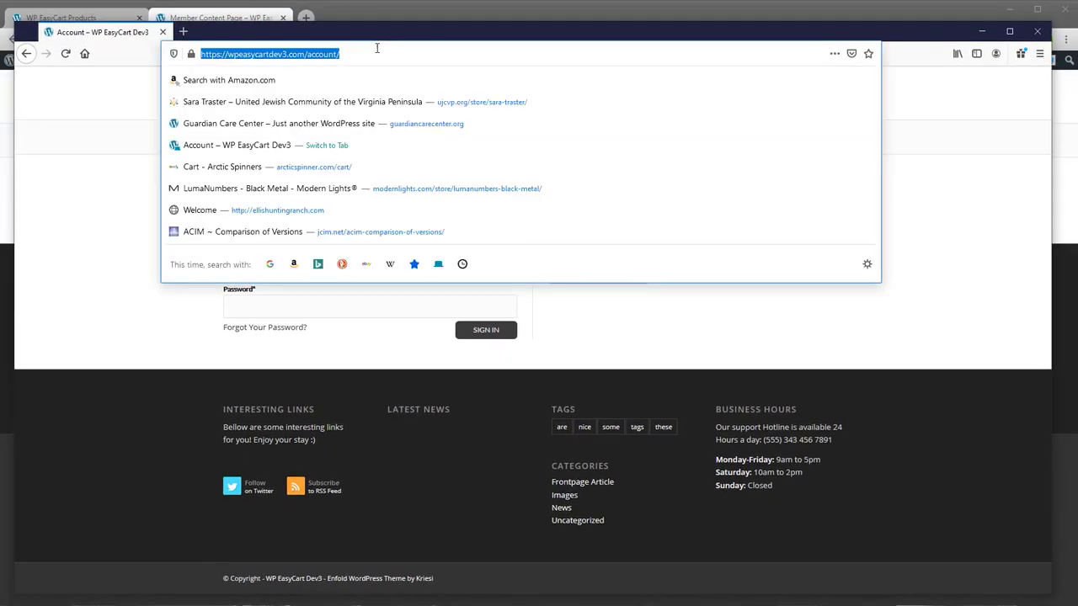
{"action": "key", "text": "ctrl+v"}
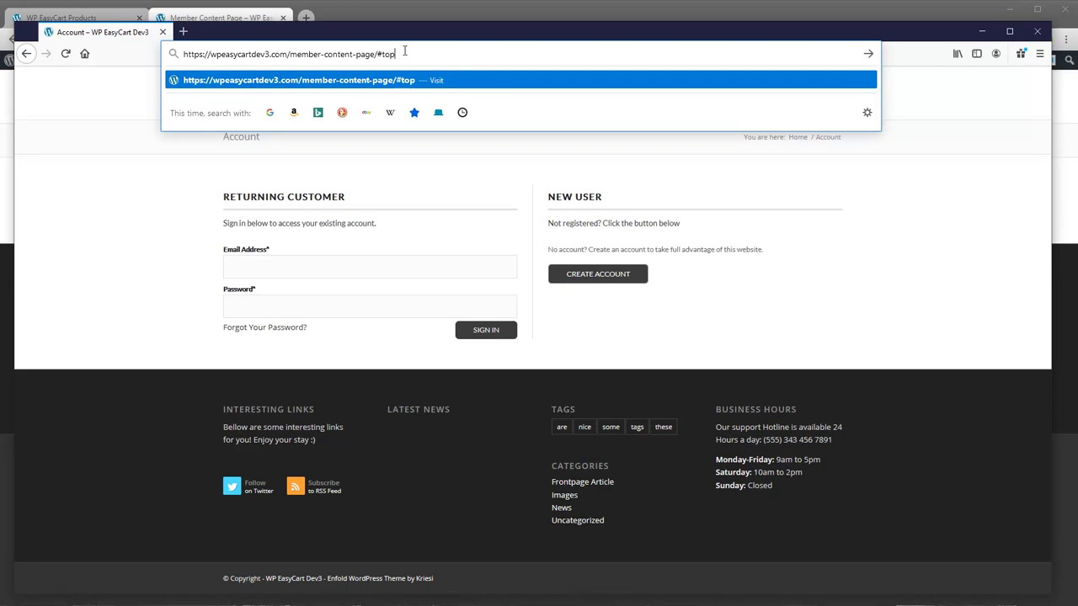
{"action": "key", "text": "BackSpace"}
{"action": "key", "text": "BackSpace"}
{"action": "key", "text": "BackSpace"}
{"action": "key", "text": "BackSpace"}
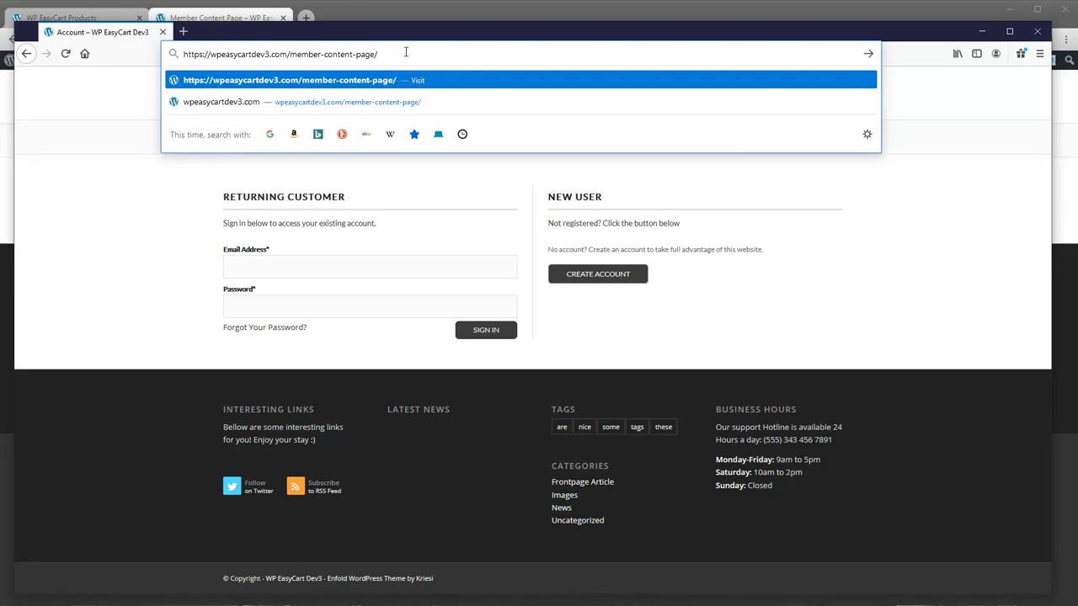
{"action": "key", "text": "Return"}
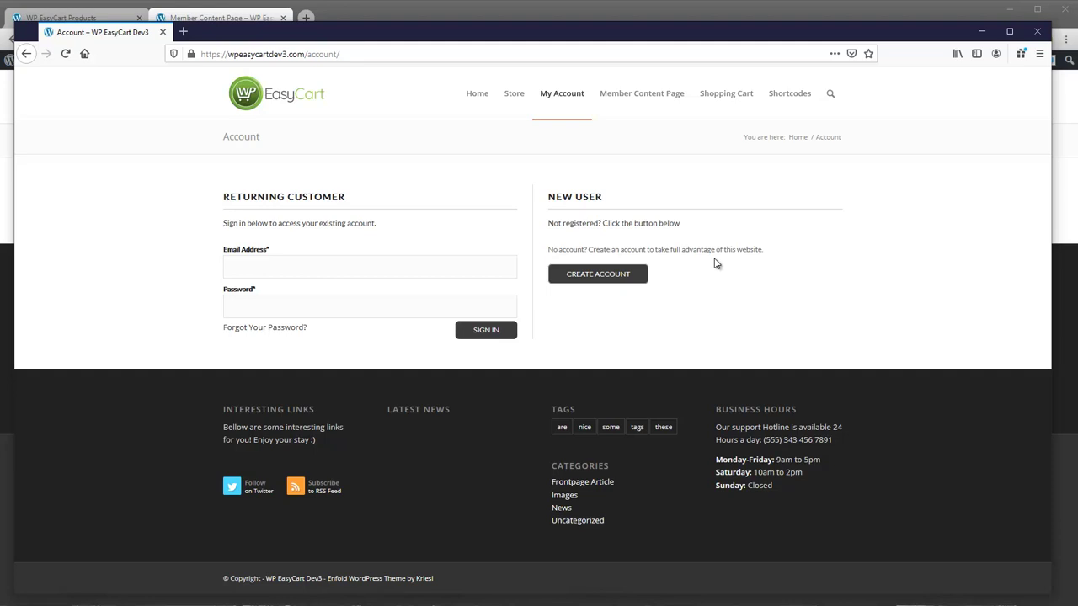
Step: Move the second browser window out of view, clear the welcome text selection, and look through the WP EasyCart product list in the first browser
{"action": "left_click_drag", "start_coordinate": [337, 34], "coordinate": [1077, 31]}
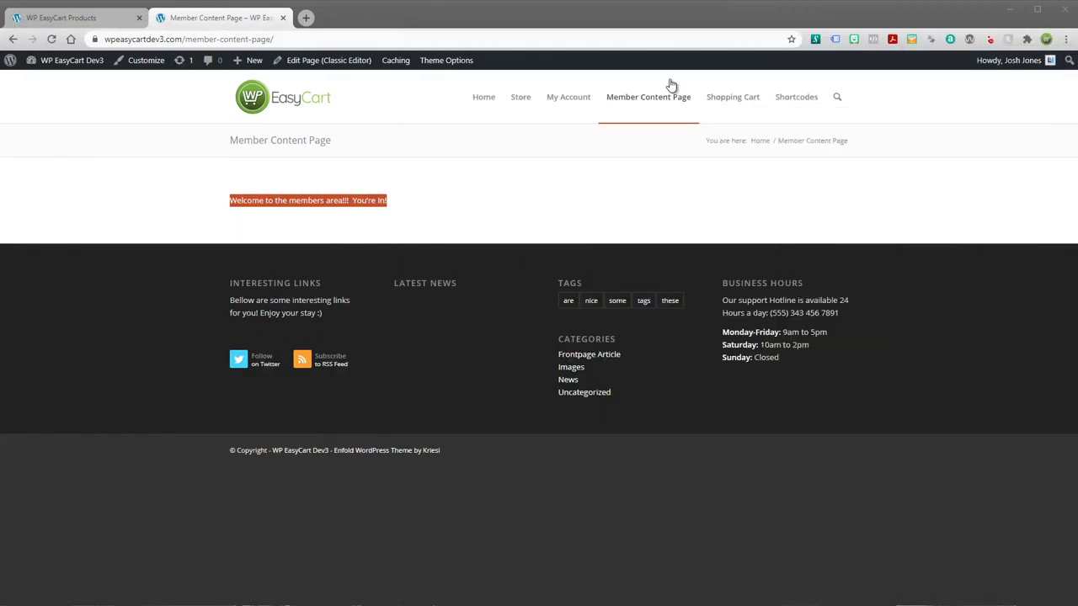
{"action": "left_click", "coordinate": [402, 212]}
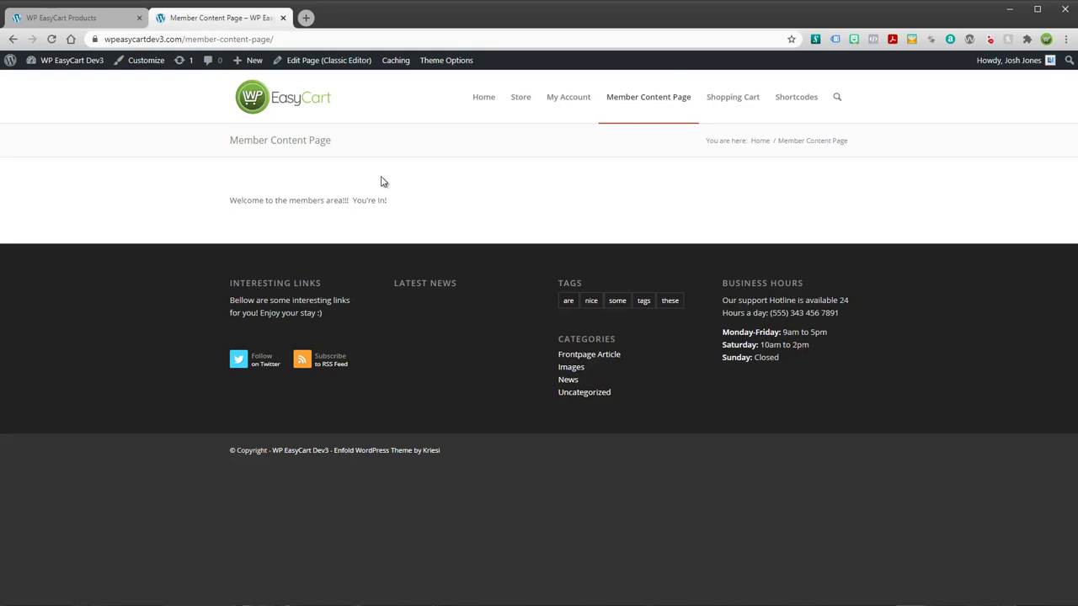
{"action": "left_click", "coordinate": [91, 21]}
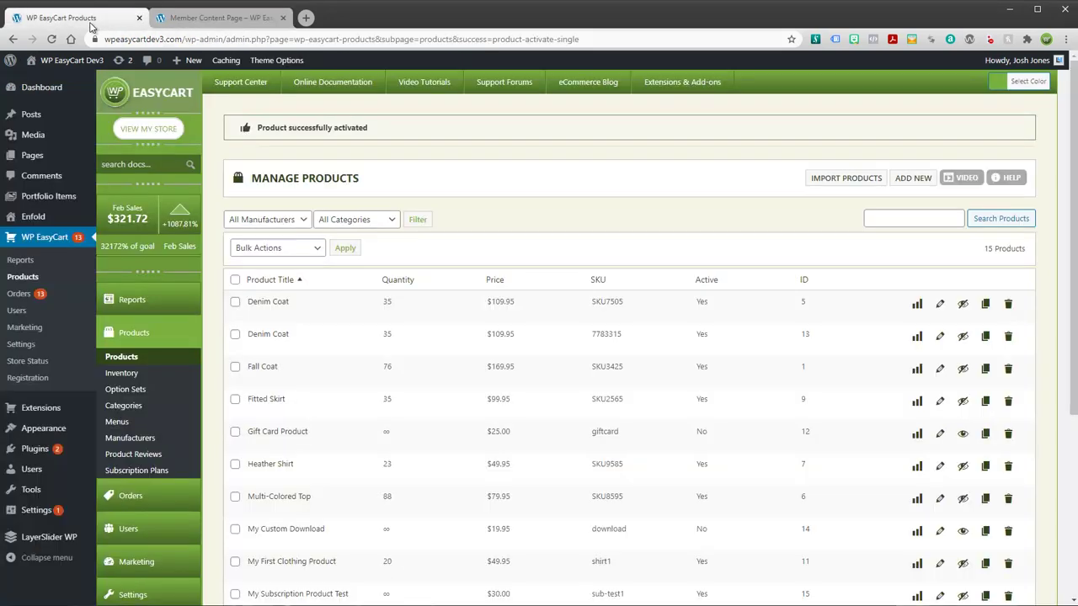
{"action": "scroll", "coordinate": [417, 405], "scroll_direction": "down", "scroll_amount": 2}
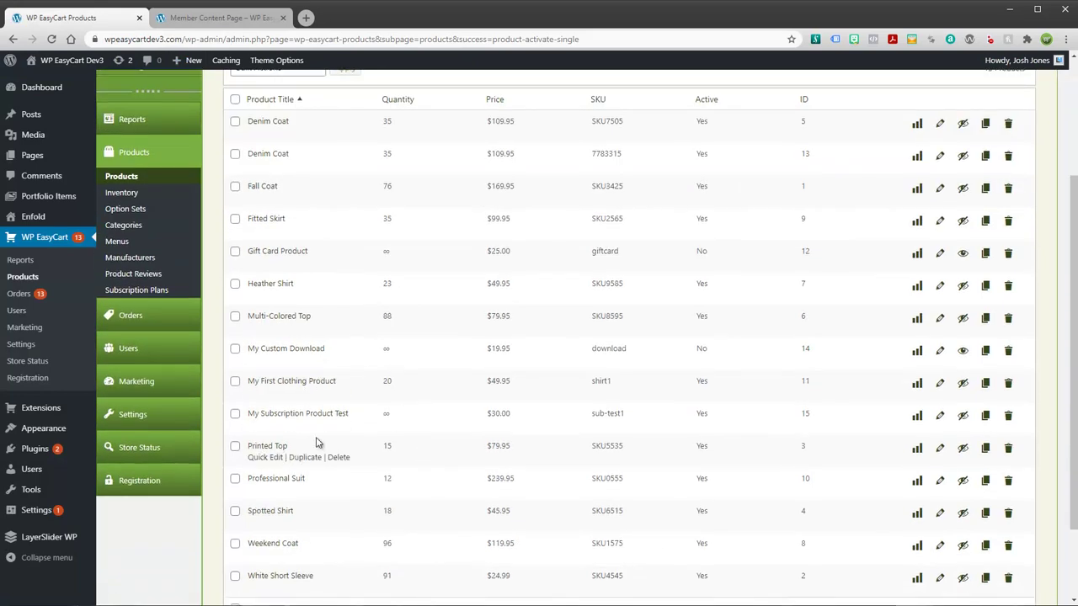